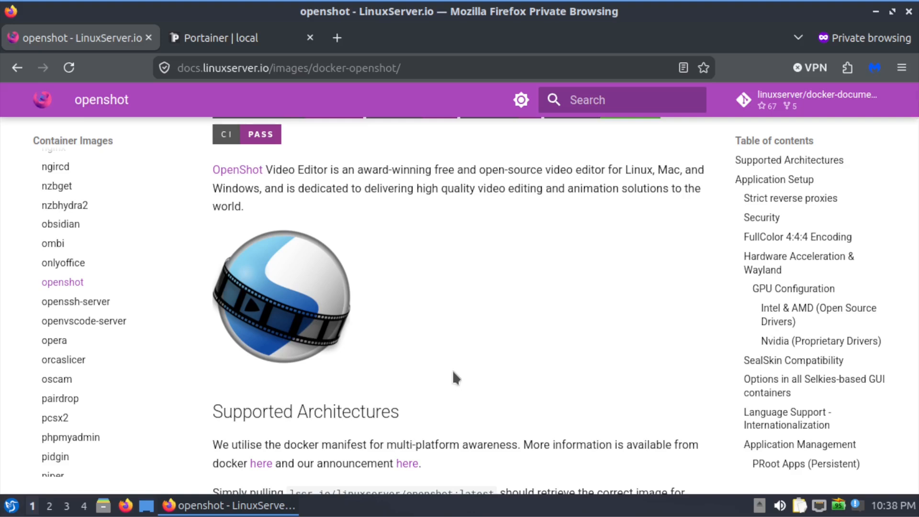
Read through the OpenShot image documentation down to the docker-compose example in the Usage section.
{"action": "scroll", "coordinate": [453, 371], "scroll_direction": "down", "scroll_amount": 5}
{"action": "scroll", "coordinate": [476, 367], "scroll_direction": "down", "scroll_amount": 15}
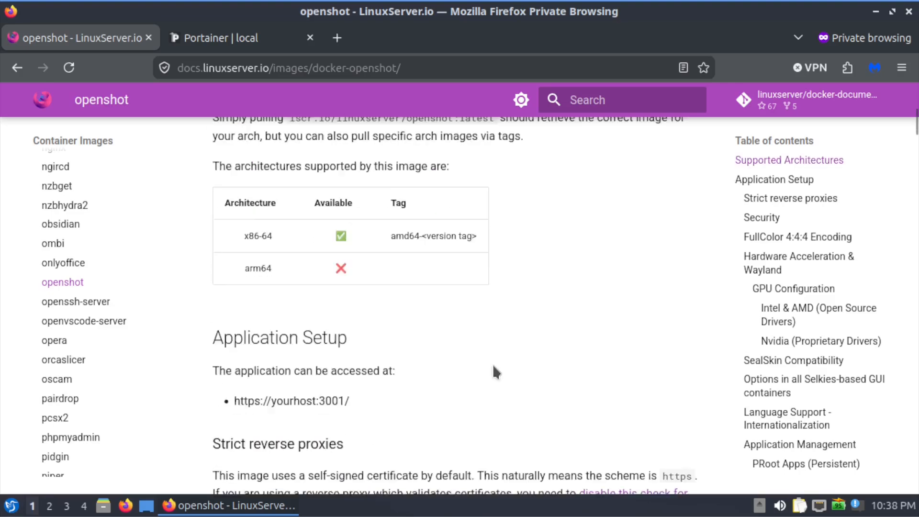
{"action": "scroll", "coordinate": [493, 366], "scroll_direction": "down", "scroll_amount": 15}
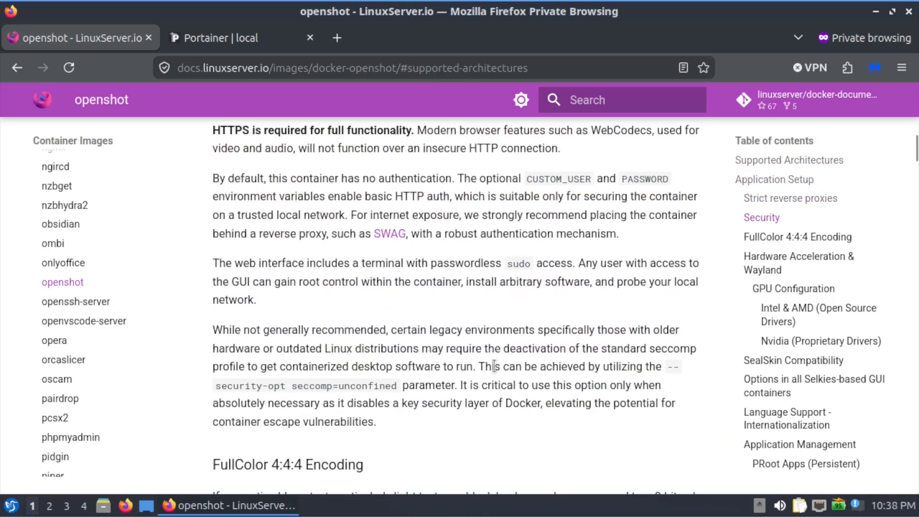
{"action": "scroll", "coordinate": [493, 366], "scroll_direction": "down", "scroll_amount": 15}
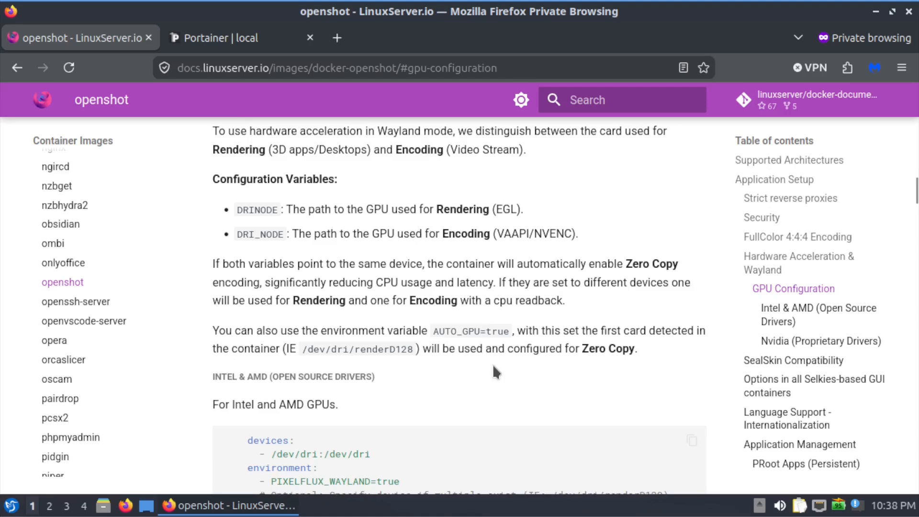
{"action": "scroll", "coordinate": [494, 366], "scroll_direction": "down", "scroll_amount": 12}
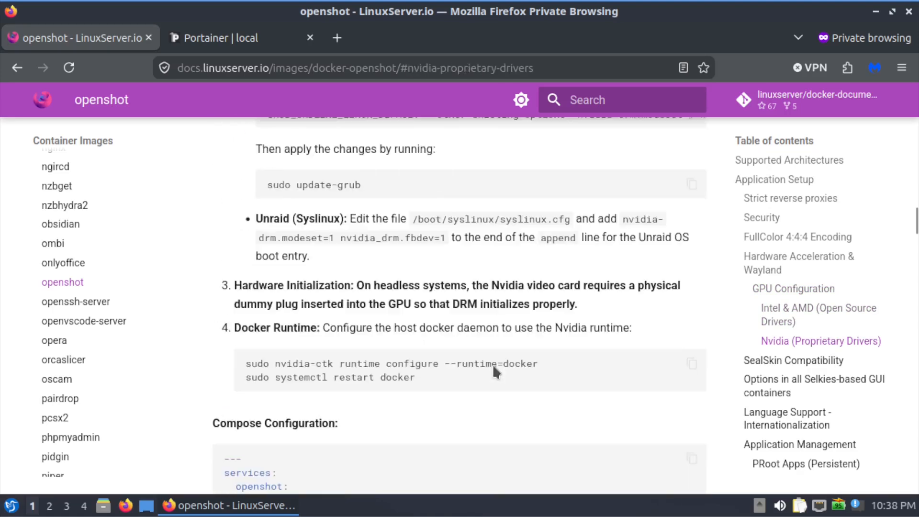
{"action": "scroll", "coordinate": [494, 372], "scroll_direction": "up", "scroll_amount": 5}
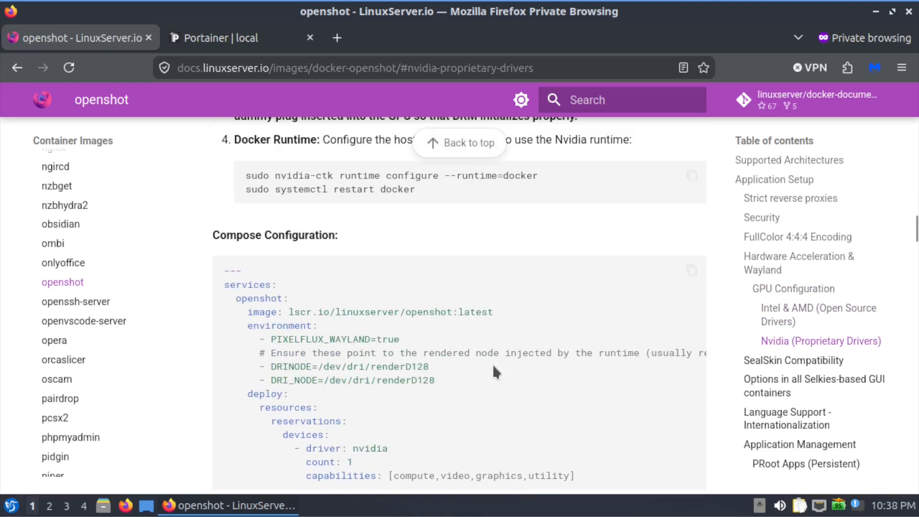
{"action": "scroll", "coordinate": [494, 371], "scroll_direction": "down", "scroll_amount": 3}
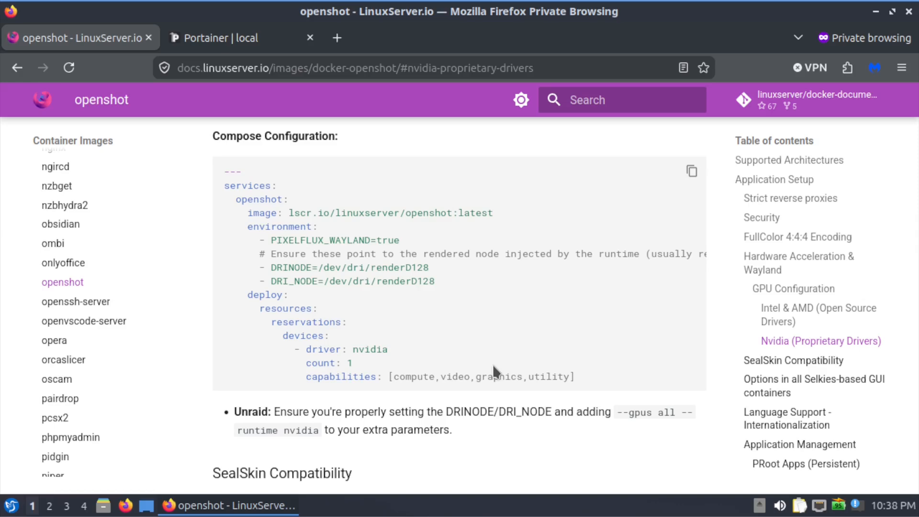
{"action": "scroll", "coordinate": [493, 363], "scroll_direction": "down", "scroll_amount": 15}
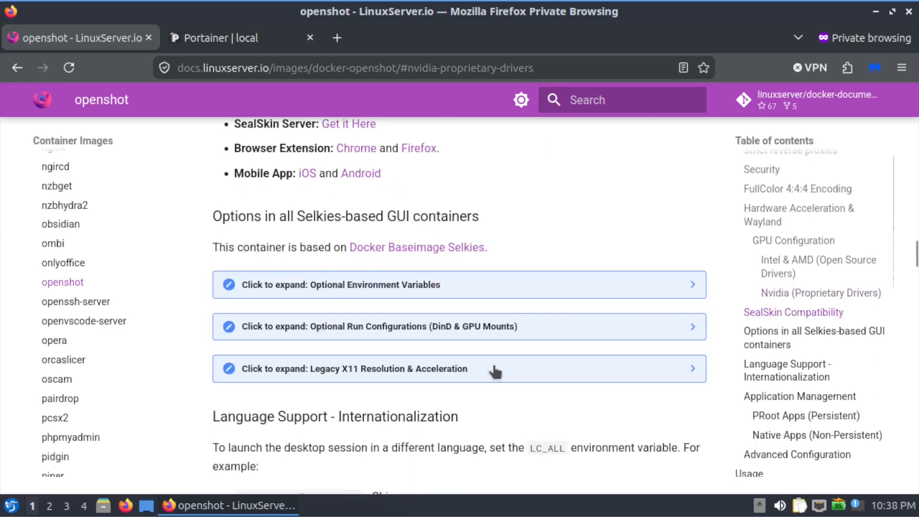
{"action": "scroll", "coordinate": [494, 366], "scroll_direction": "down", "scroll_amount": 15}
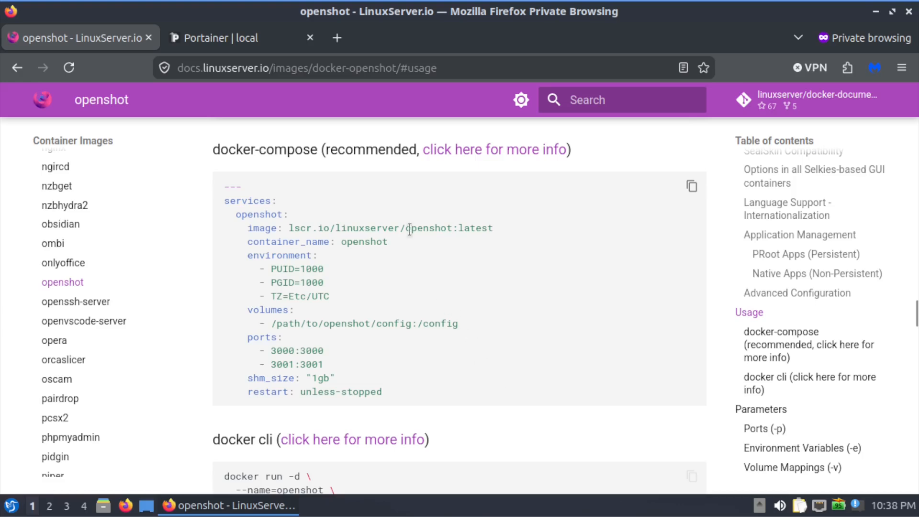
Switch to Portainer and start a new container named openshot.
{"action": "left_click", "coordinate": [240, 38]}
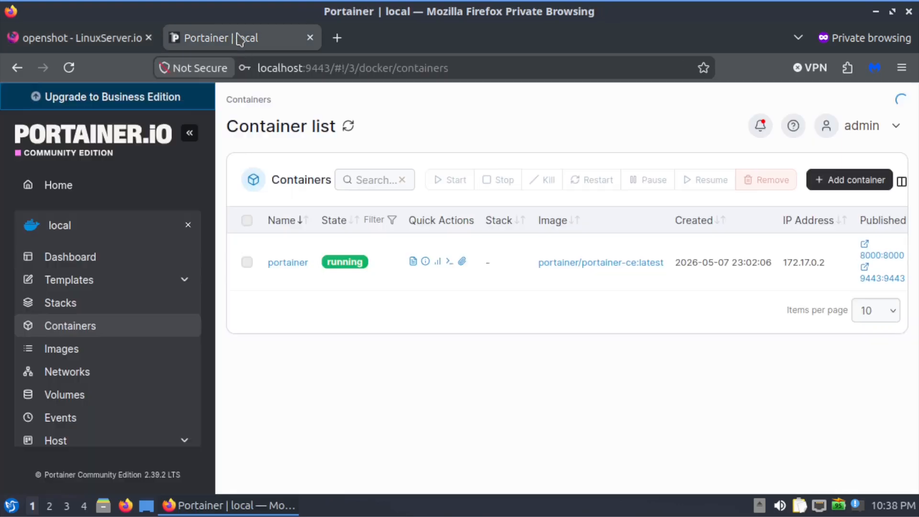
{"action": "left_click", "coordinate": [824, 188]}
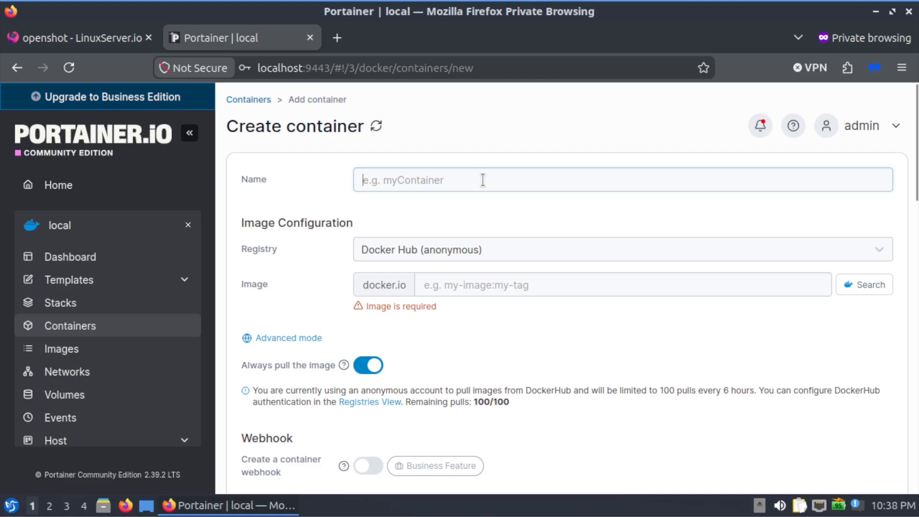
{"action": "type", "text": "openshot"}
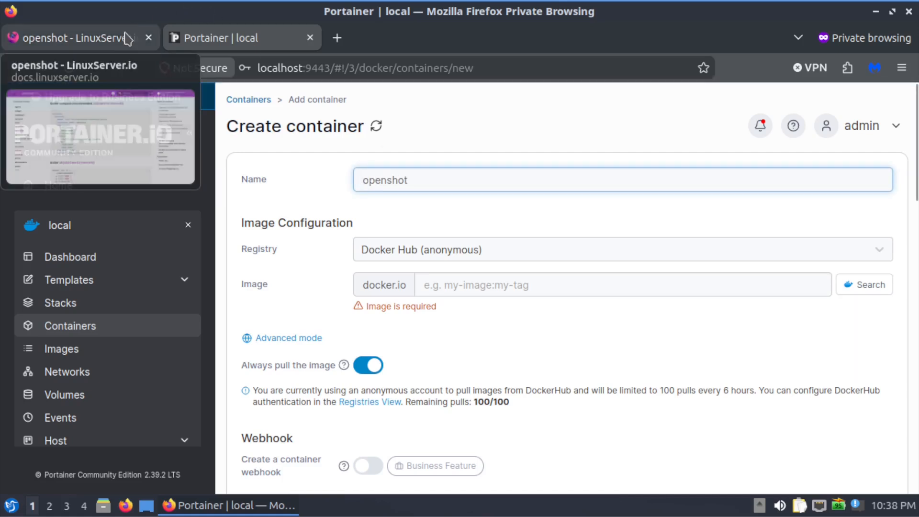
Copy the image reference from the docker-compose example and set the container's image to lscr.io/linuxserver/openshot:latest.
{"action": "left_click", "coordinate": [77, 37]}
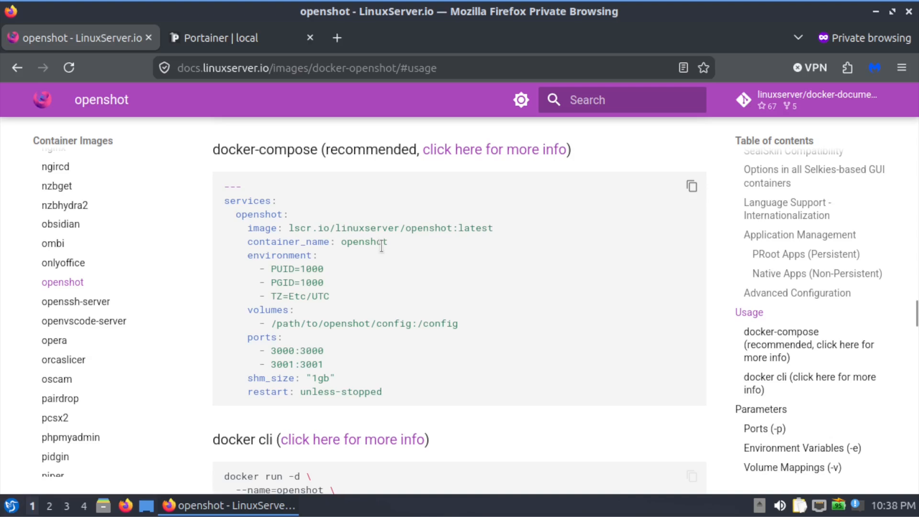
{"action": "left_click_drag", "start_coordinate": [290, 228], "coordinate": [498, 230]}
{"action": "key", "text": "ctrl+c"}
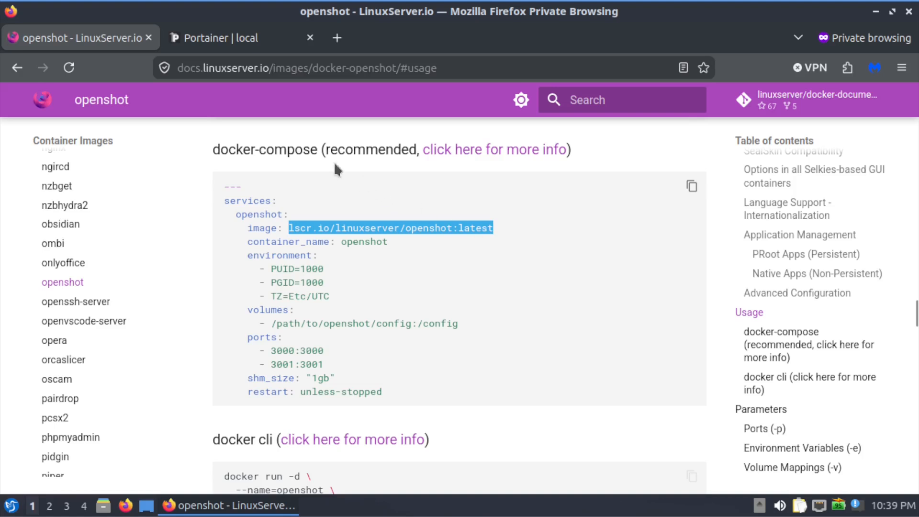
{"action": "left_click", "coordinate": [219, 38]}
{"action": "left_click", "coordinate": [457, 284]}
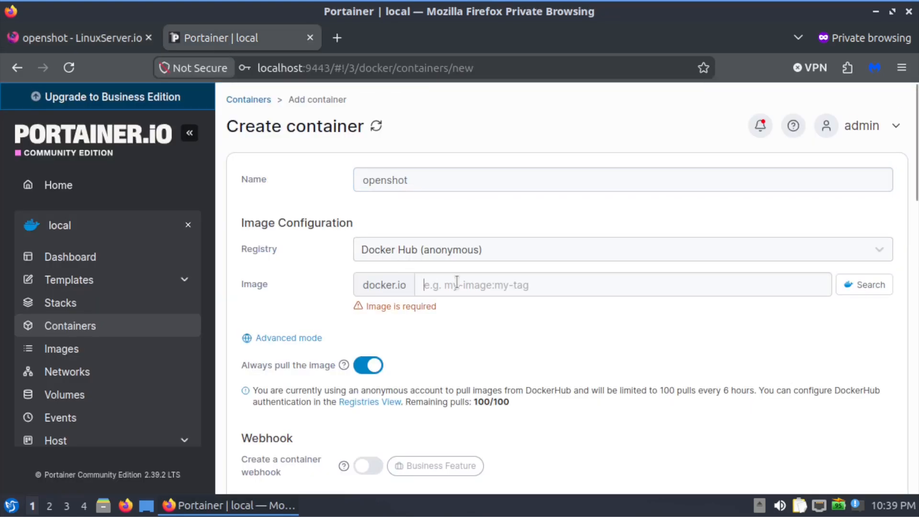
{"action": "key", "text": "ctrl+v"}
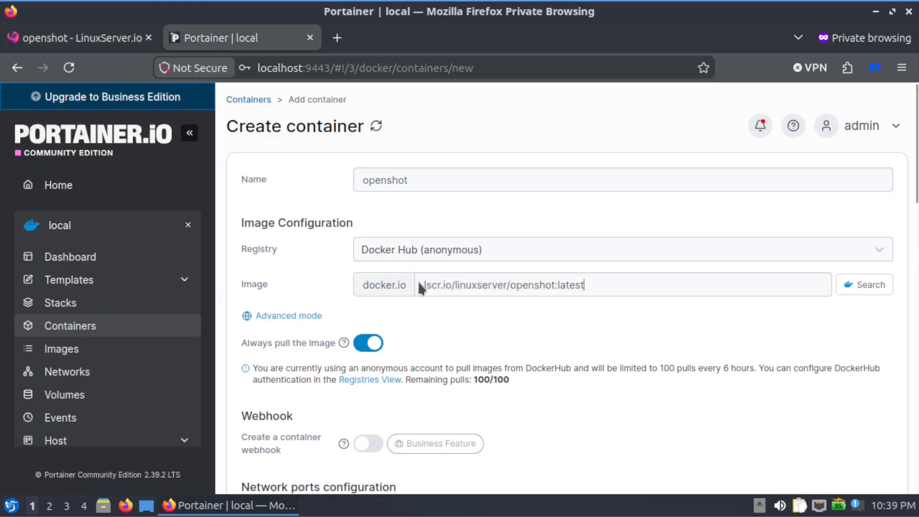
Add two blank environment variable entries in the container's advanced settings for the variables listed in the docker-compose example.
{"action": "left_click", "coordinate": [111, 42]}
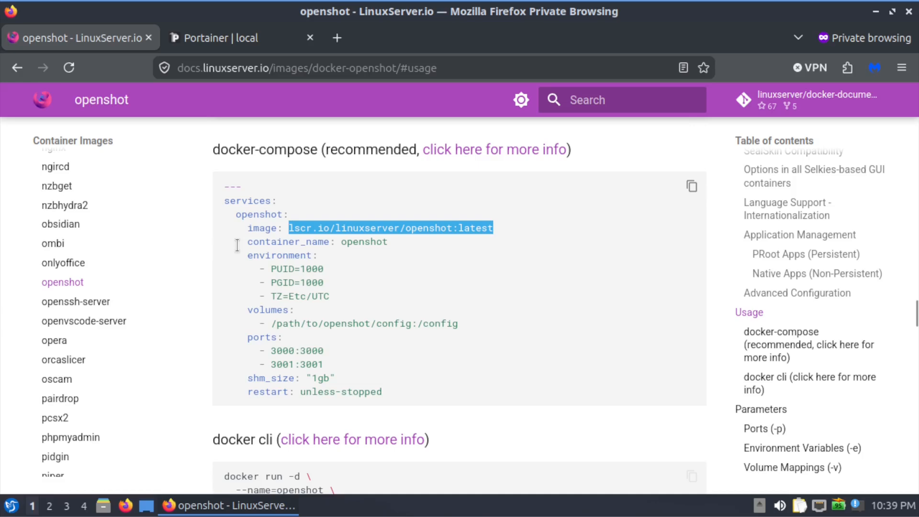
{"action": "left_click", "coordinate": [219, 38]}
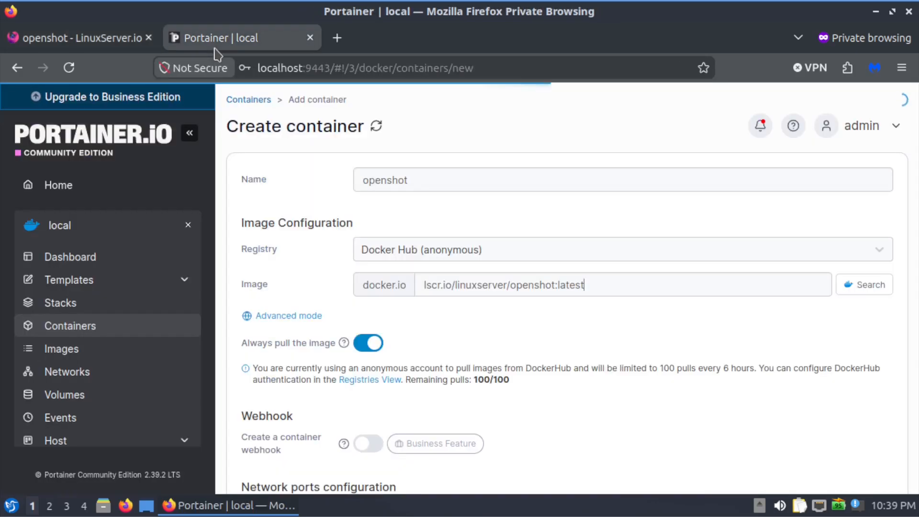
{"action": "scroll", "coordinate": [301, 273], "scroll_direction": "down", "scroll_amount": 15}
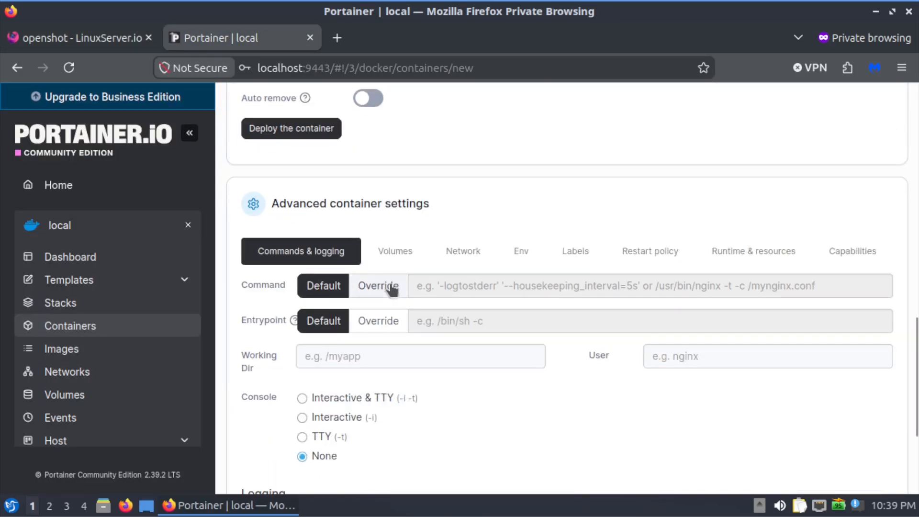
{"action": "scroll", "coordinate": [454, 249], "scroll_direction": "up", "scroll_amount": 2}
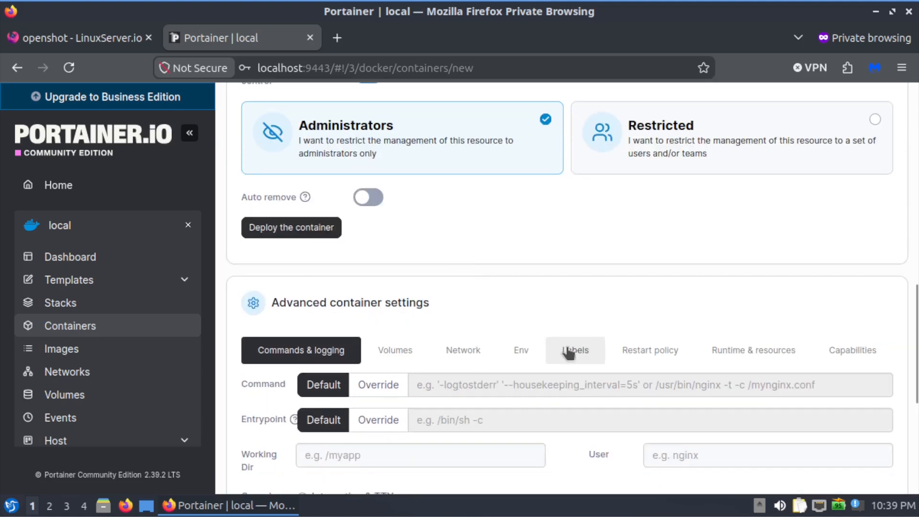
{"action": "left_click", "coordinate": [522, 350]}
{"action": "scroll", "coordinate": [529, 353], "scroll_direction": "down", "scroll_amount": 1}
{"action": "left_click", "coordinate": [337, 434]}
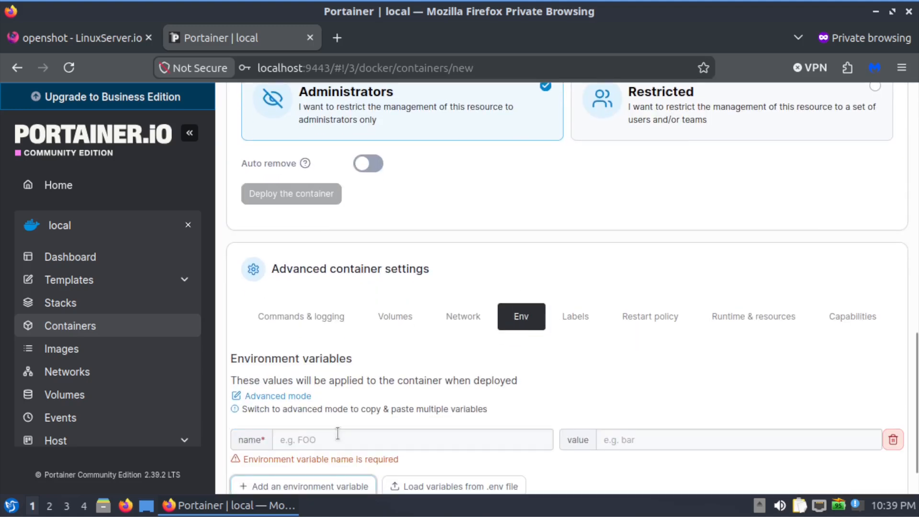
{"action": "scroll", "coordinate": [337, 433], "scroll_direction": "down", "scroll_amount": 1}
{"action": "left_click", "coordinate": [323, 436]}
{"action": "scroll", "coordinate": [335, 407], "scroll_direction": "down", "scroll_amount": 1}
Fill in the two environment variables as PUID and PGID, each with the value 1000.
{"action": "left_click", "coordinate": [388, 341]}
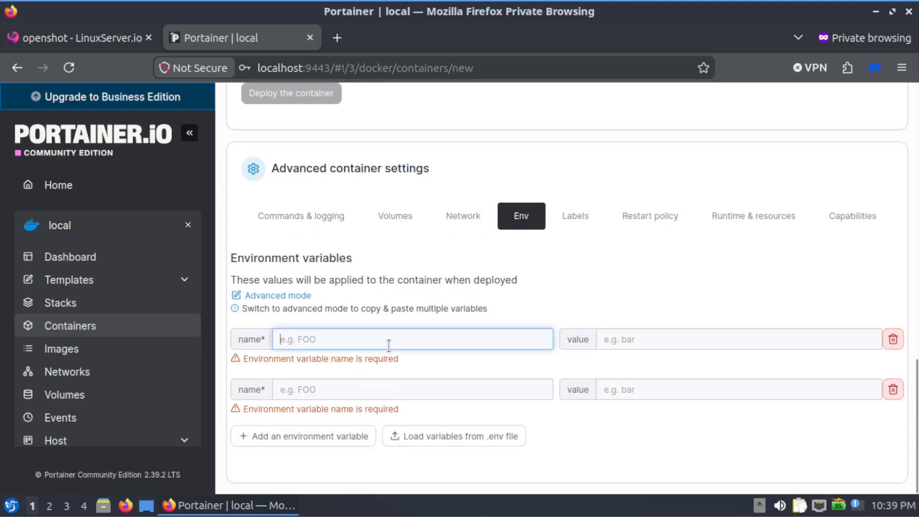
{"action": "type", "text": "PUID"}
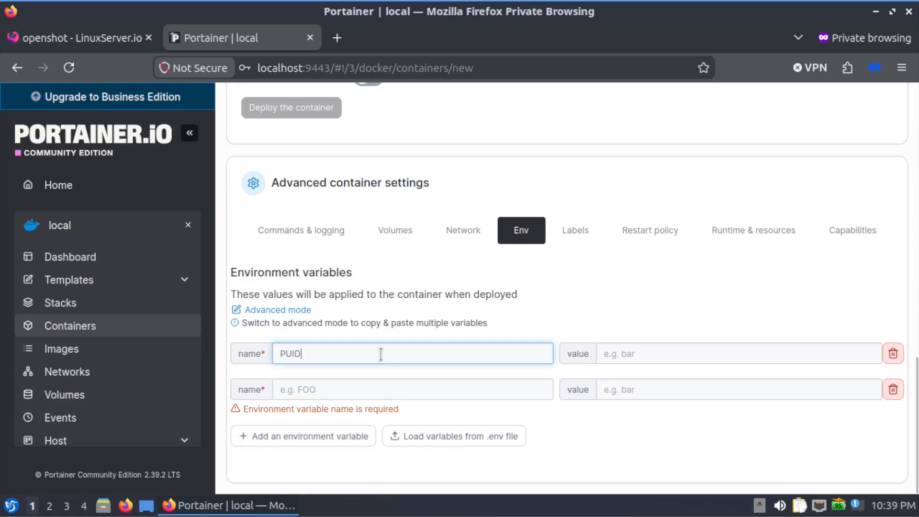
{"action": "left_click", "coordinate": [366, 387]}
{"action": "type", "text": "PGID"}
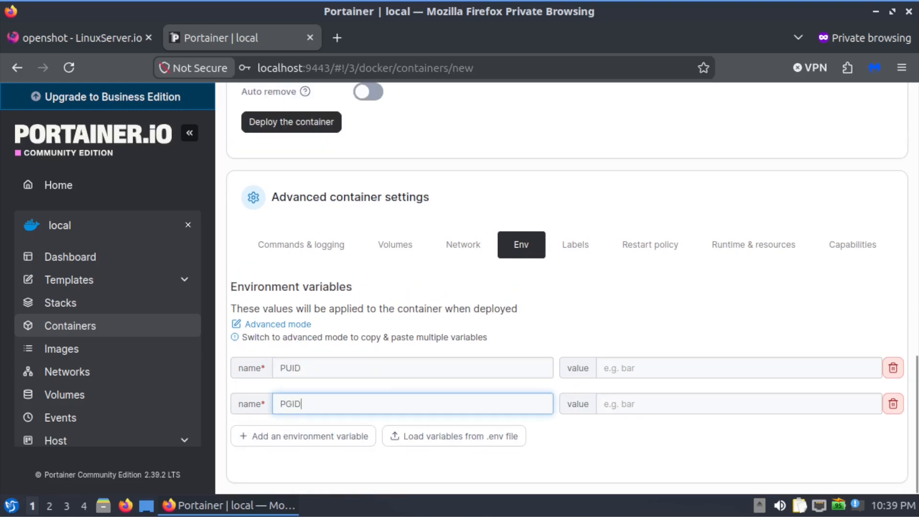
{"action": "left_click", "coordinate": [638, 368]}
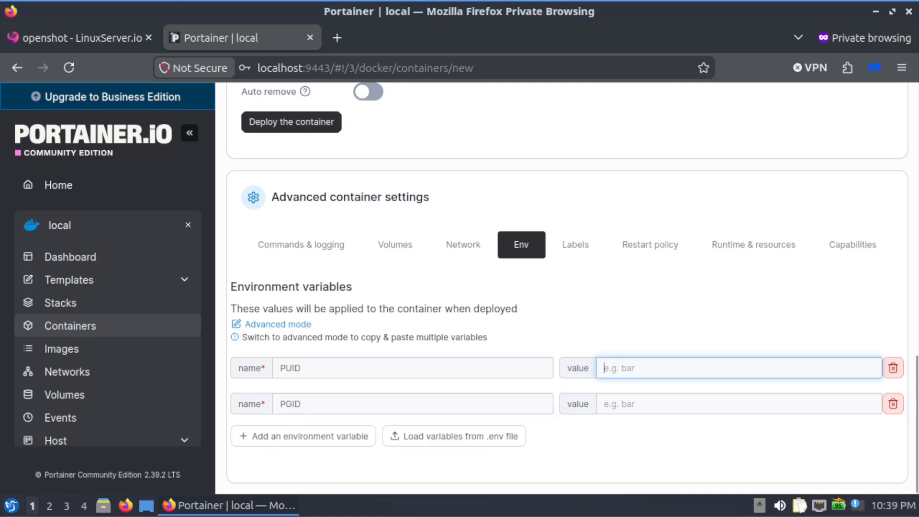
{"action": "type", "text": "10"}
{"action": "left_click", "coordinate": [630, 406]}
{"action": "type", "text": "1000"}
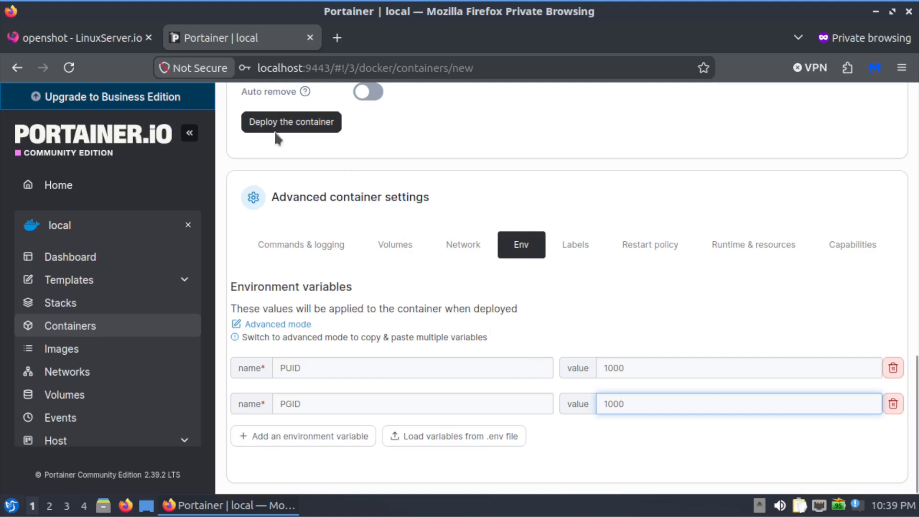
Add a third environment variable named TZ with the value America/New_York.
{"action": "left_click", "coordinate": [120, 40]}
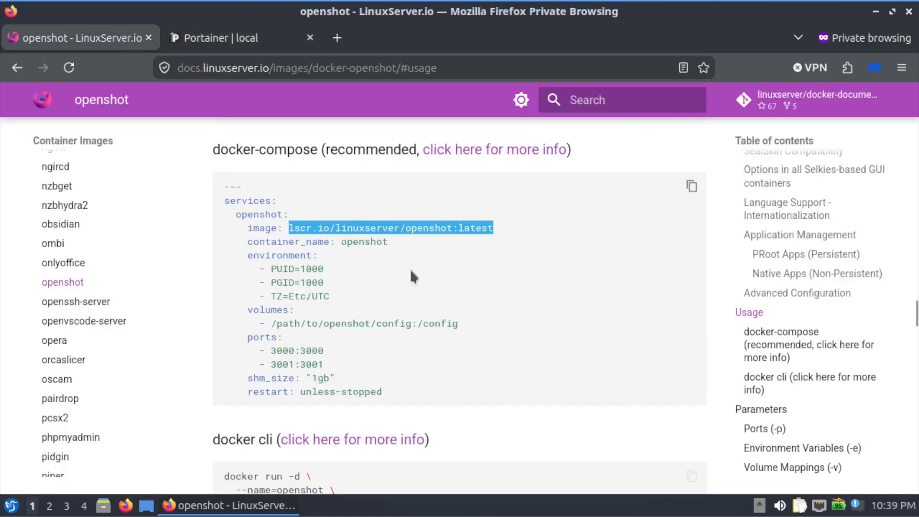
{"action": "left_click", "coordinate": [208, 41]}
{"action": "left_click", "coordinate": [278, 437]}
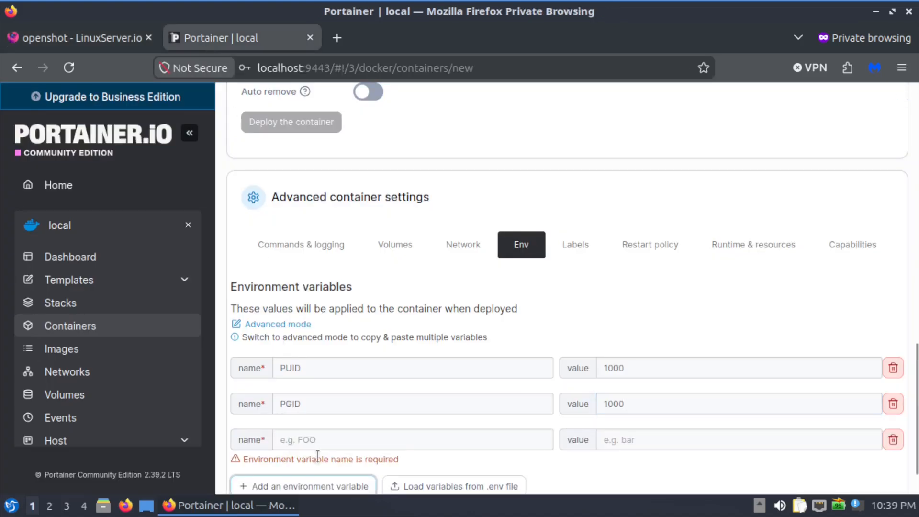
{"action": "scroll", "coordinate": [317, 454], "scroll_direction": "down", "scroll_amount": 2}
{"action": "left_click", "coordinate": [374, 392]}
{"action": "type", "text": "TZ"}
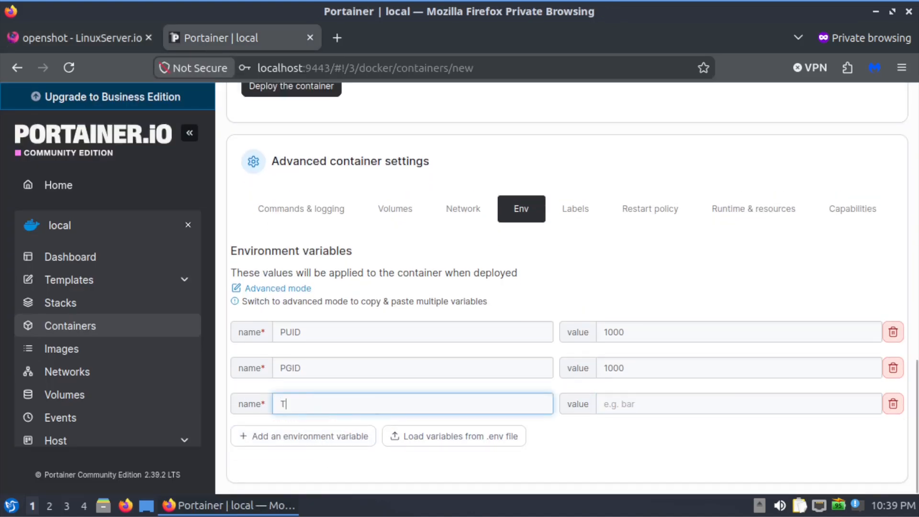
{"action": "left_click", "coordinate": [620, 404]}
{"action": "type", "text": "America/New_"}
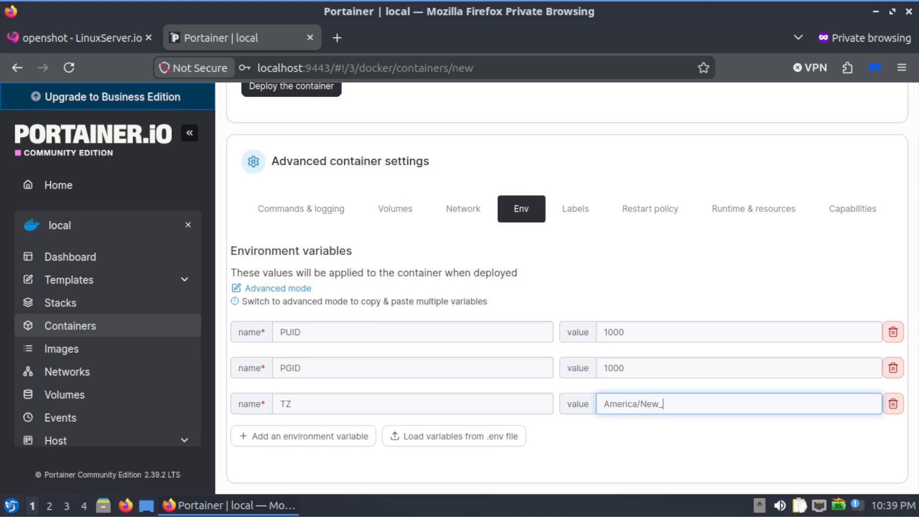
{"action": "type", "text": "York"}
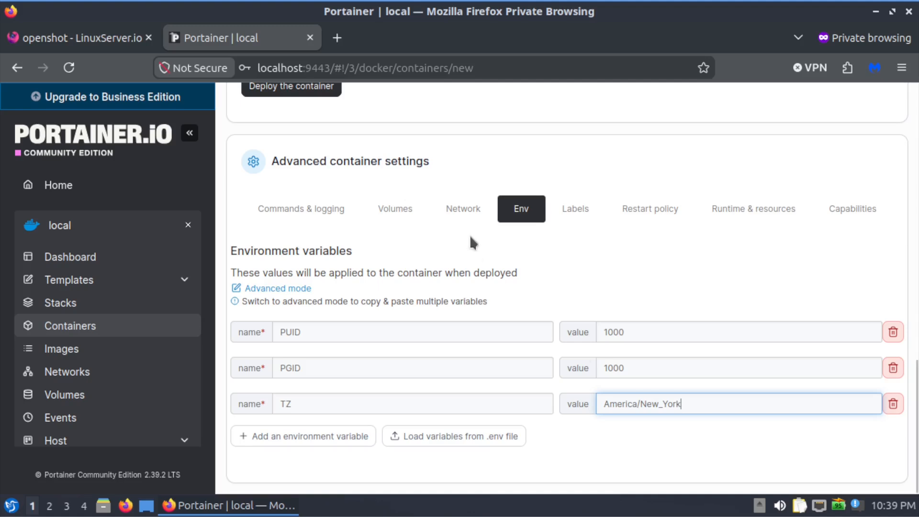
Check the volume path in the docker-compose example, then create a folder named openshot in Downloads using the file manager.
{"action": "left_click", "coordinate": [127, 42]}
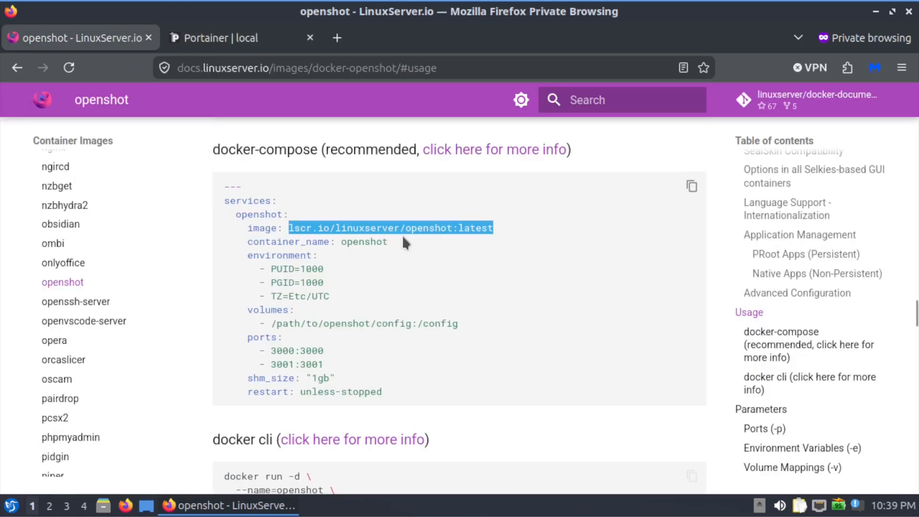
{"action": "scroll", "coordinate": [402, 234], "scroll_direction": "down", "scroll_amount": 2}
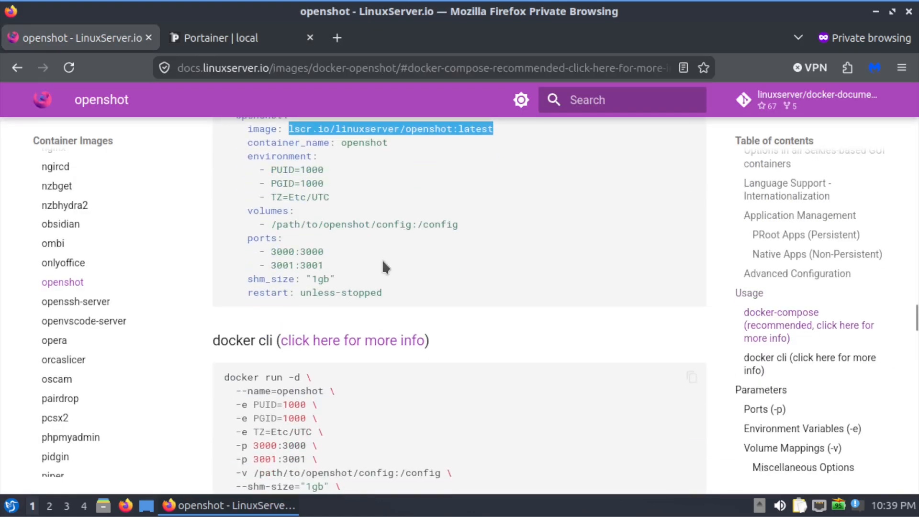
{"action": "left_click", "coordinate": [110, 507]}
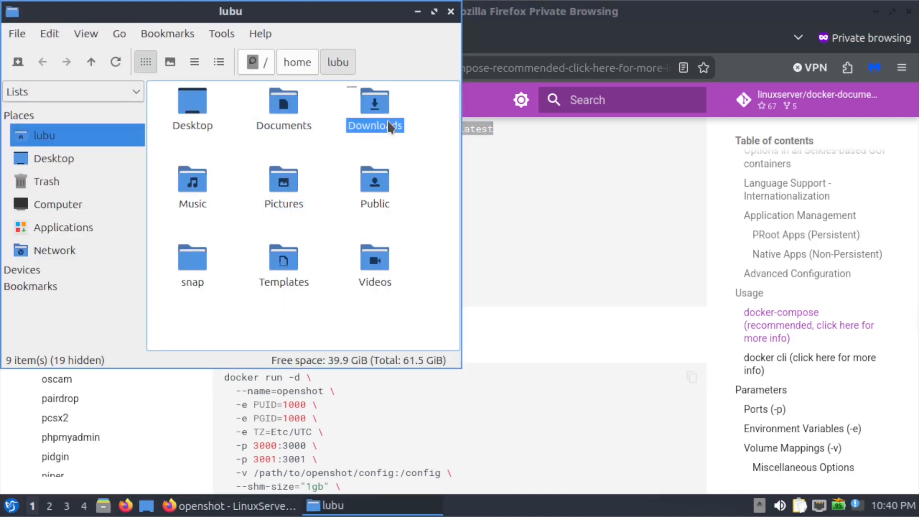
{"action": "double_click", "coordinate": [373, 124]}
{"action": "right_click", "coordinate": [310, 233]}
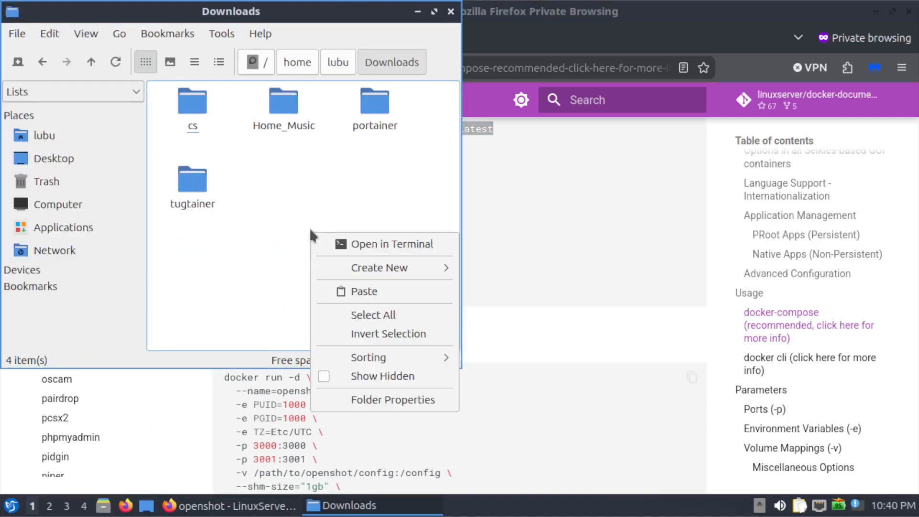
{"action": "mouse_move", "coordinate": [378, 266]}
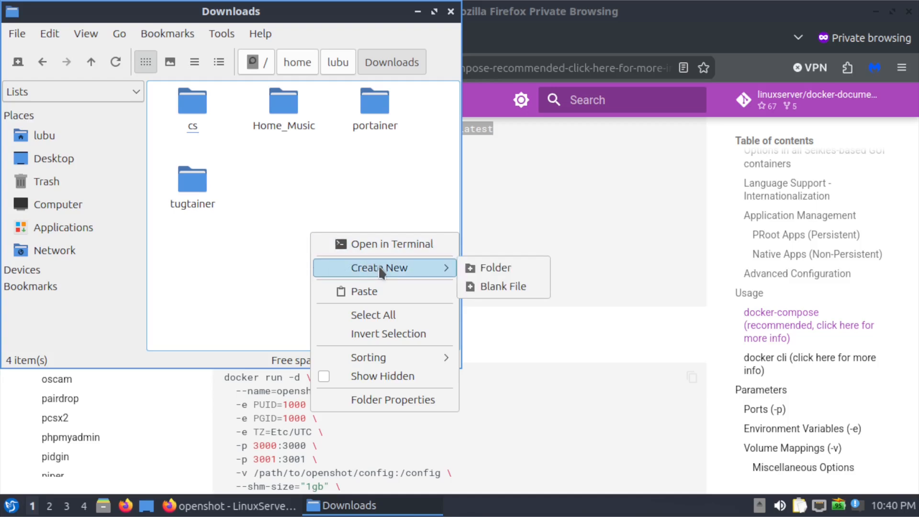
{"action": "left_click", "coordinate": [469, 268]}
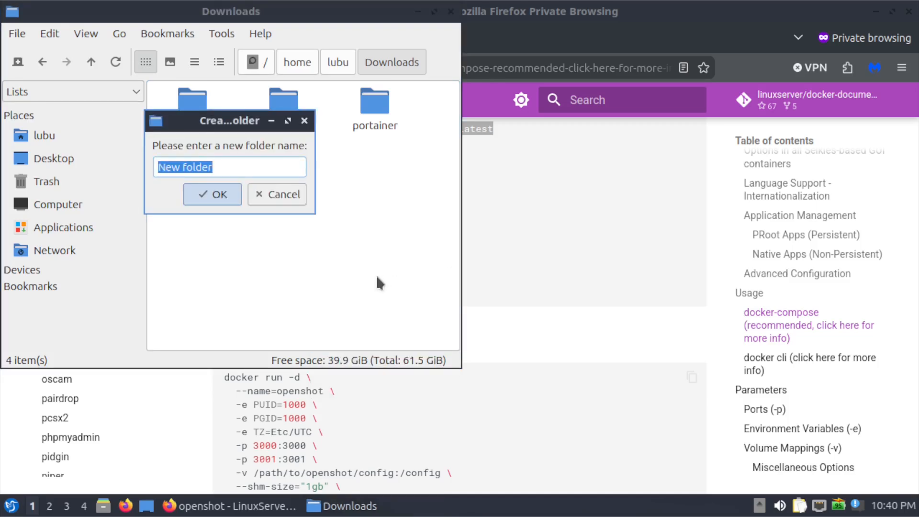
{"action": "type", "text": "openshot"}
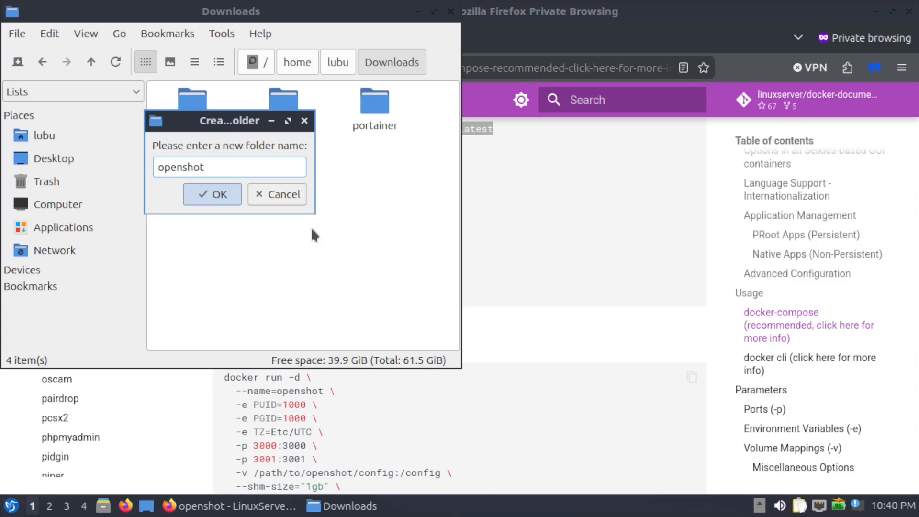
{"action": "key", "text": "Return"}
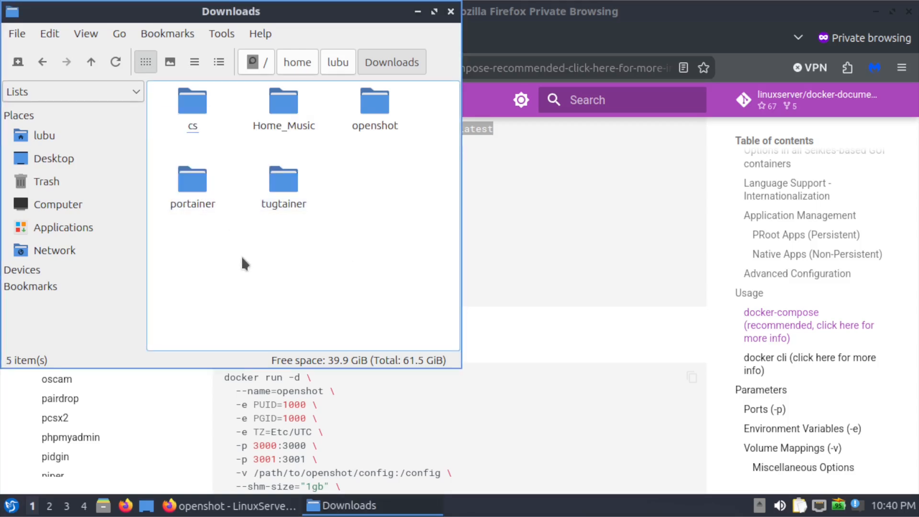
Create a folder named config inside the new openshot folder.
{"action": "double_click", "coordinate": [390, 128]}
{"action": "right_click", "coordinate": [365, 155]}
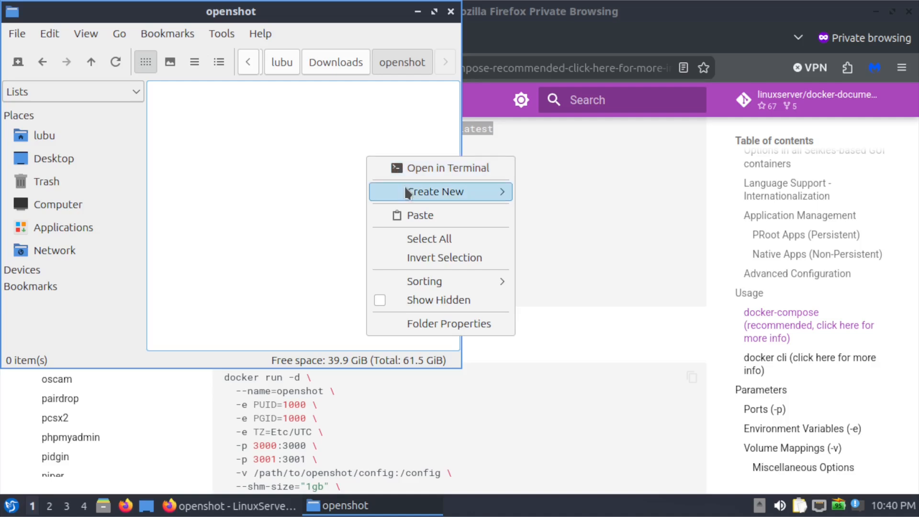
{"action": "mouse_move", "coordinate": [435, 192]}
{"action": "left_click", "coordinate": [531, 191]}
{"action": "type", "text": "co"}
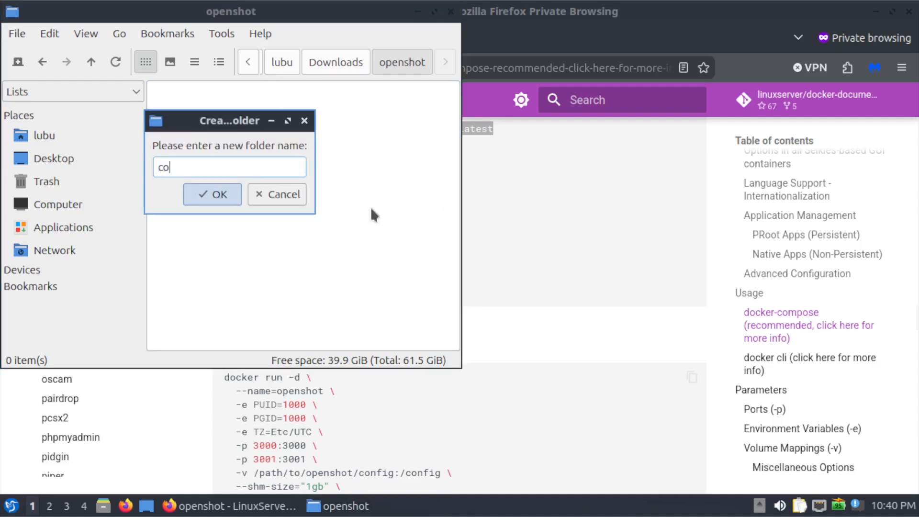
{"action": "type", "text": "nfig"}
{"action": "left_click", "coordinate": [205, 191]}
Open the config folder and copy its full path.
{"action": "double_click", "coordinate": [194, 126]}
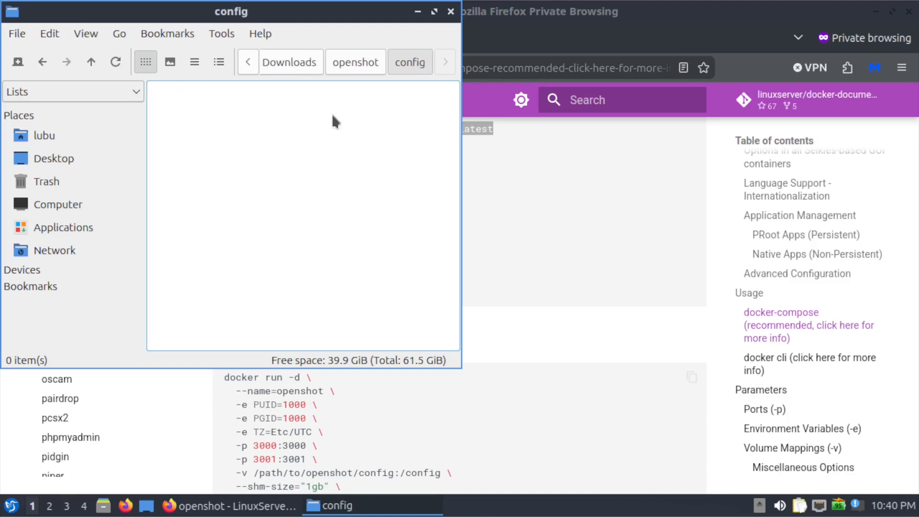
{"action": "right_click", "coordinate": [406, 61]}
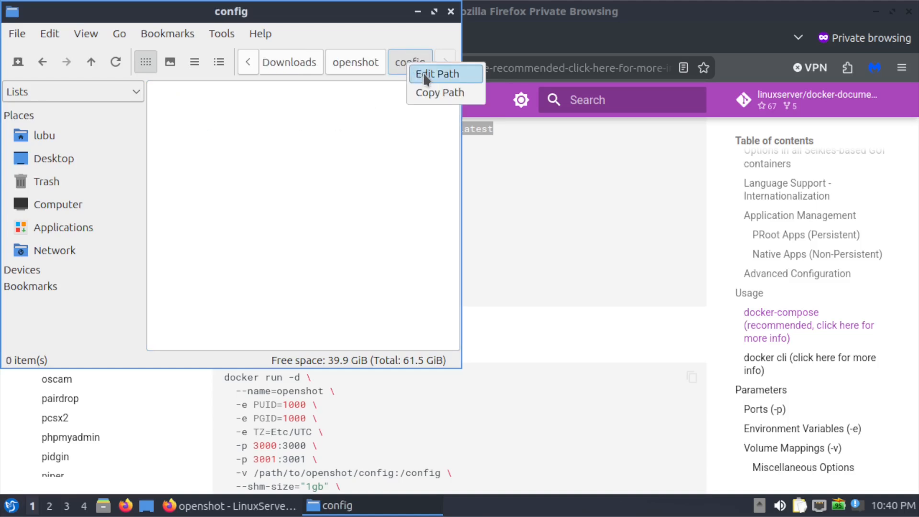
{"action": "left_click", "coordinate": [428, 94]}
In Portainer, add a writable bind volume mapping from container path /config to host path /home/lubu/Downloads/openshot/config.
{"action": "left_click", "coordinate": [545, 242]}
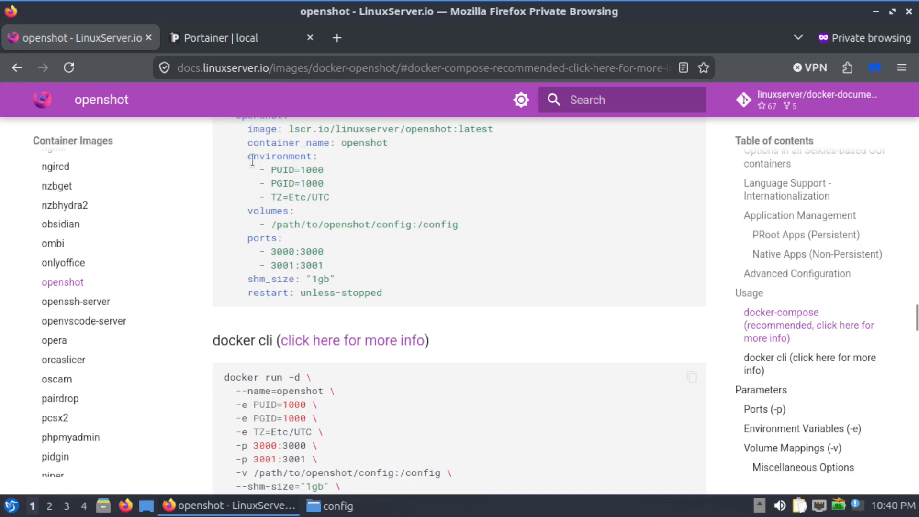
{"action": "left_click", "coordinate": [225, 38]}
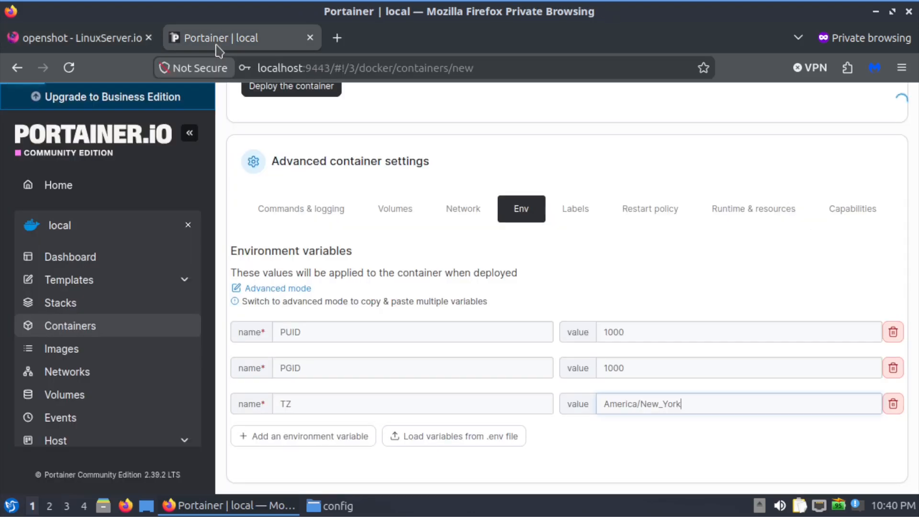
{"action": "left_click", "coordinate": [395, 210]}
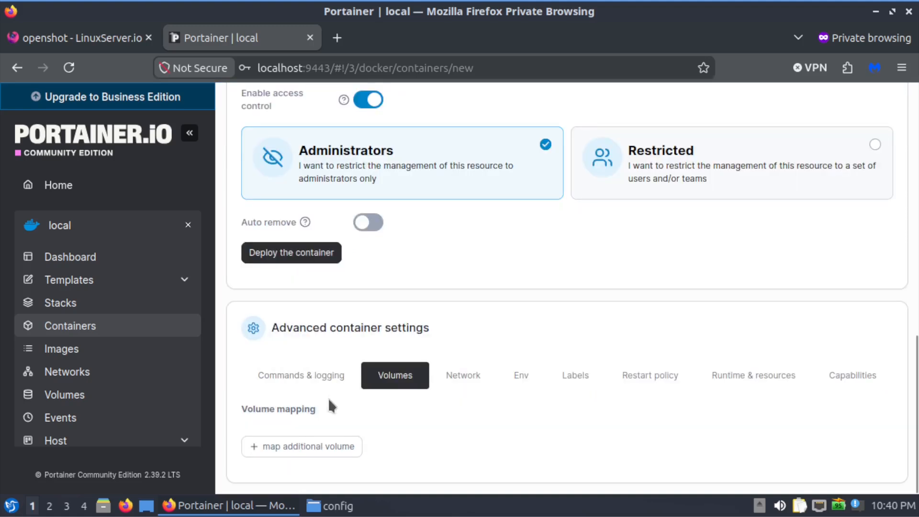
{"action": "left_click", "coordinate": [318, 445]}
{"action": "left_click", "coordinate": [843, 360]}
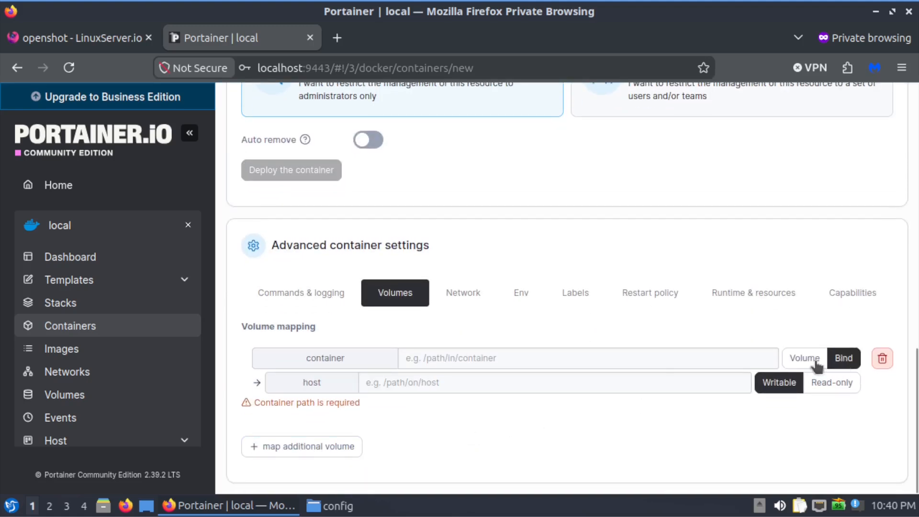
{"action": "left_click", "coordinate": [560, 360]}
{"action": "type", "text": "/config"}
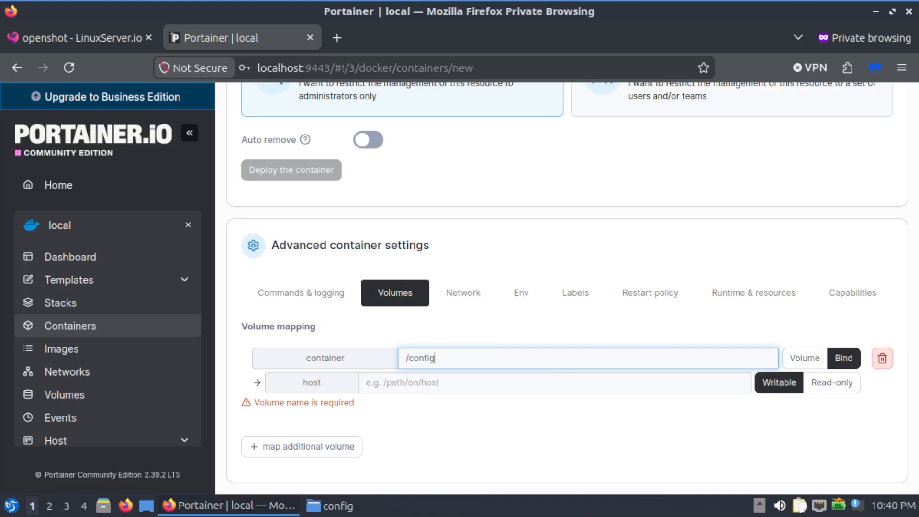
{"action": "left_click", "coordinate": [519, 383]}
{"action": "right_click", "coordinate": [519, 383]}
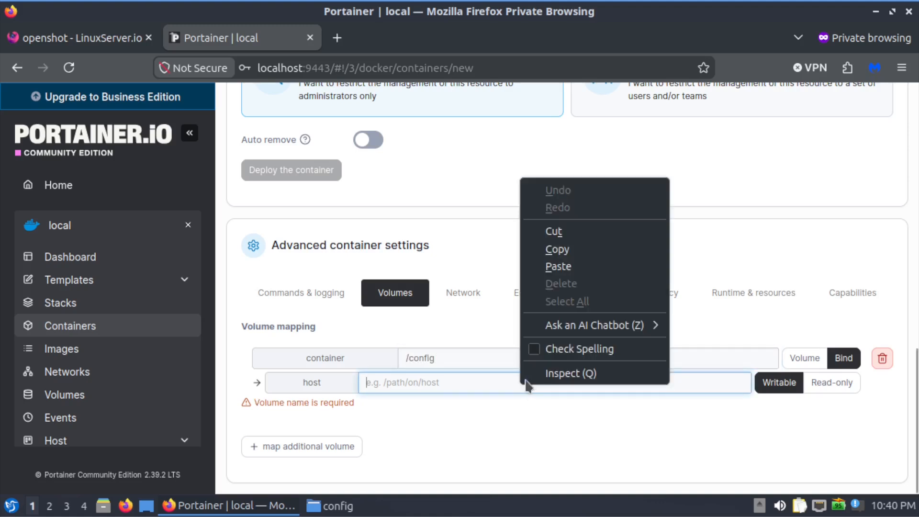
{"action": "left_click", "coordinate": [561, 275]}
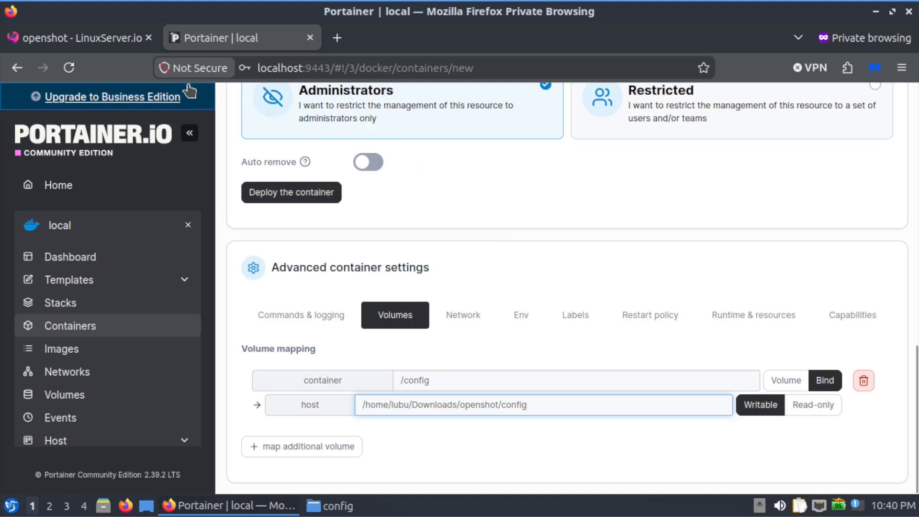
Check the ports in the docker-compose example and add two TCP port mappings with container ports 3000 and 3001.
{"action": "left_click", "coordinate": [80, 40]}
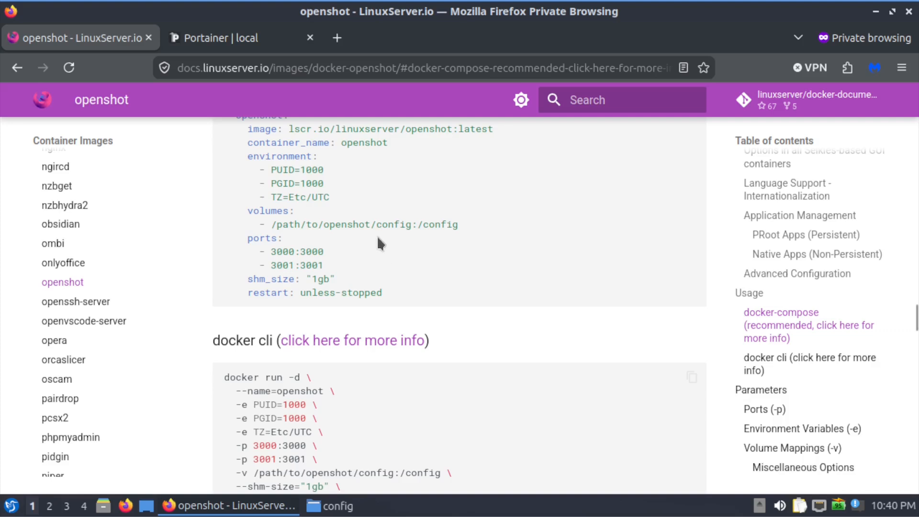
{"action": "left_click", "coordinate": [218, 38]}
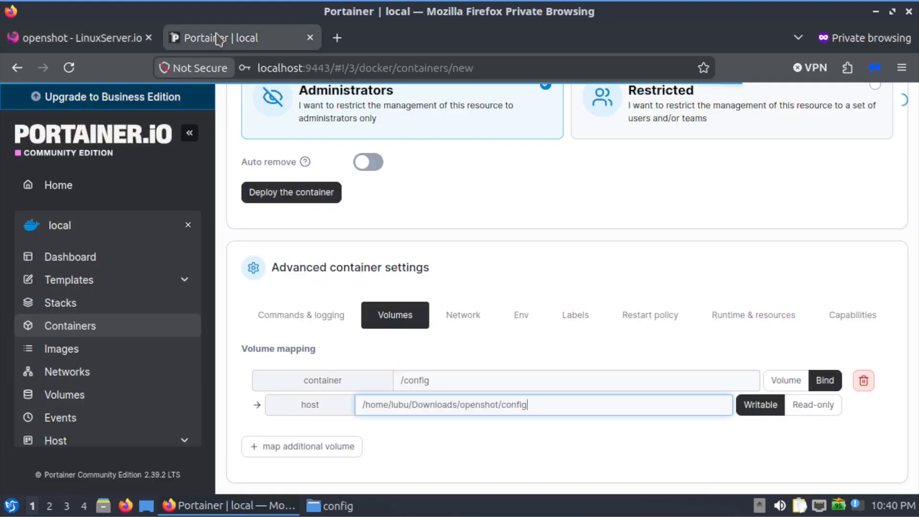
{"action": "scroll", "coordinate": [438, 294], "scroll_direction": "up", "scroll_amount": 7}
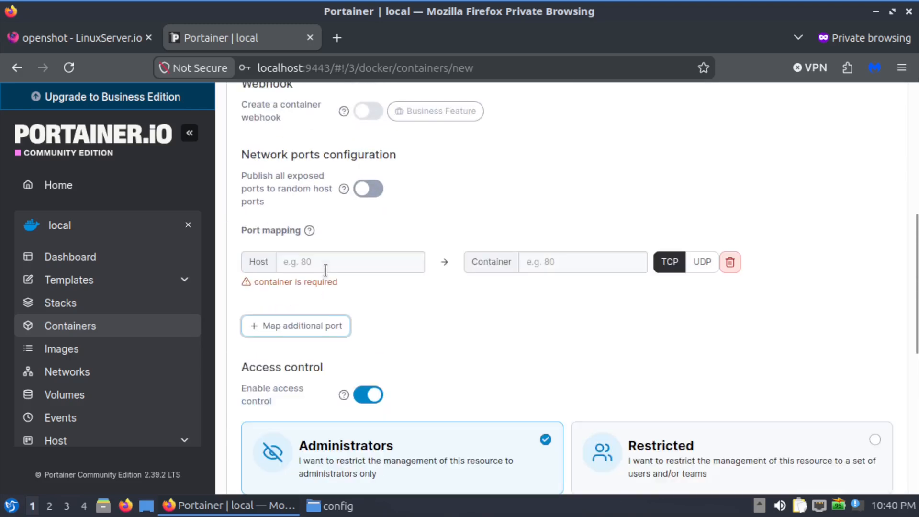
{"action": "left_click", "coordinate": [319, 323]}
{"action": "left_click", "coordinate": [554, 261]}
{"action": "type", "text": "30000"}
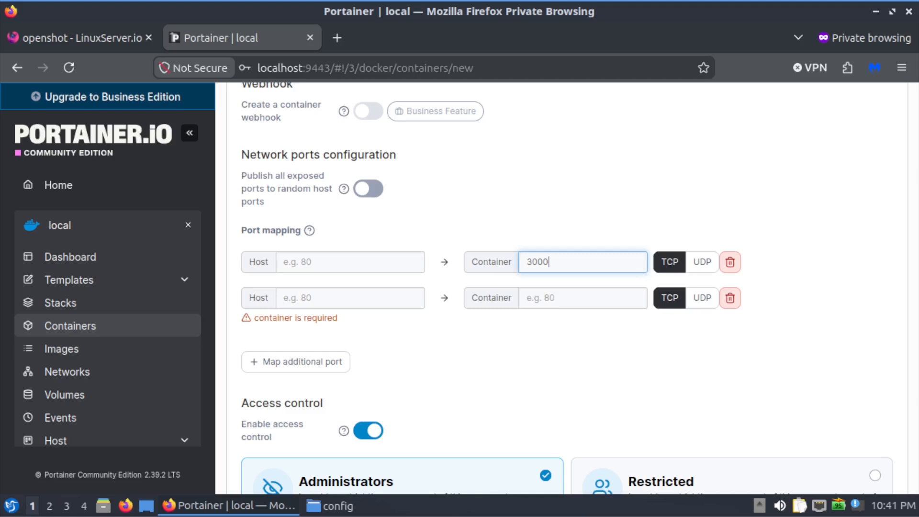
{"action": "left_click", "coordinate": [548, 297]}
{"action": "type", "text": "3001"}
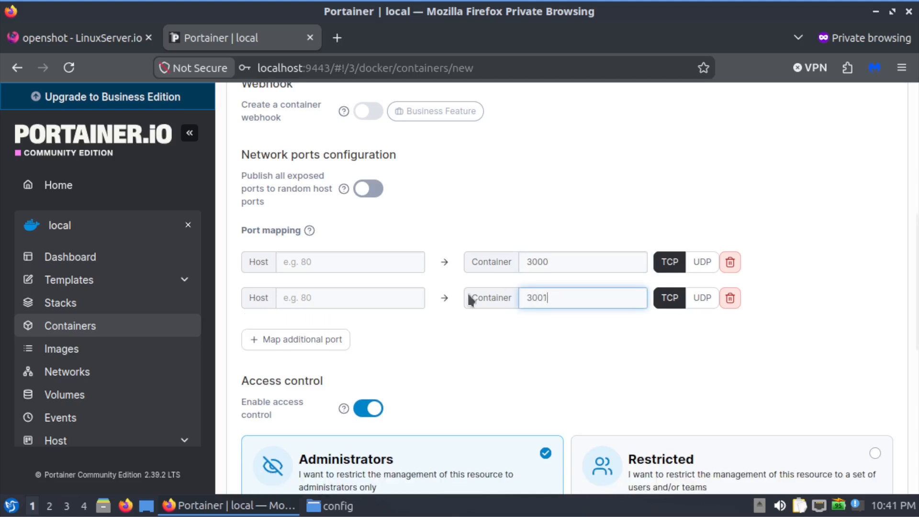
Set the host ports to 8888 for container port 3000 and 8889 for container port 3001.
{"action": "left_click", "coordinate": [379, 266]}
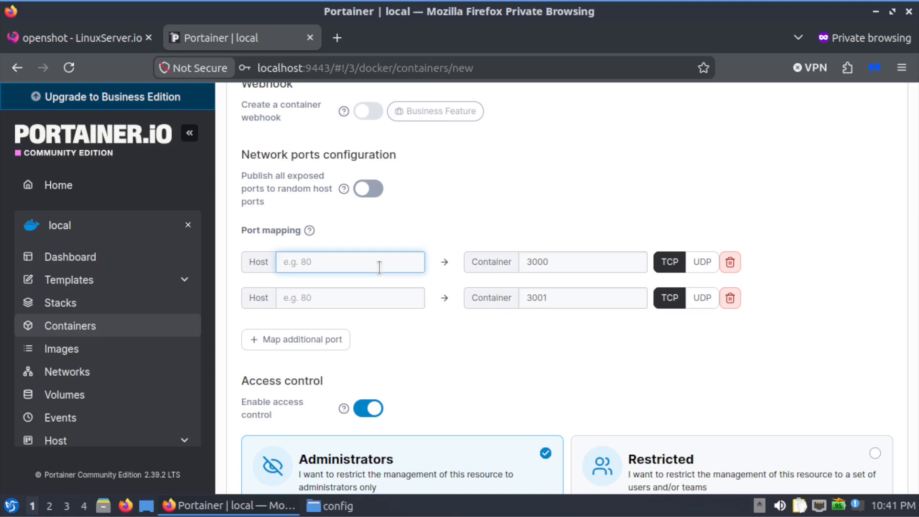
{"action": "type", "text": "8888"}
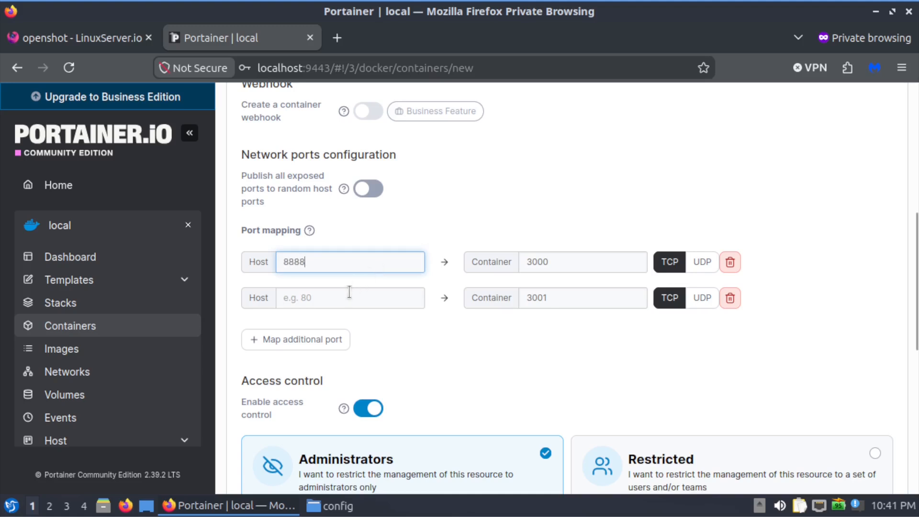
{"action": "left_click", "coordinate": [347, 302]}
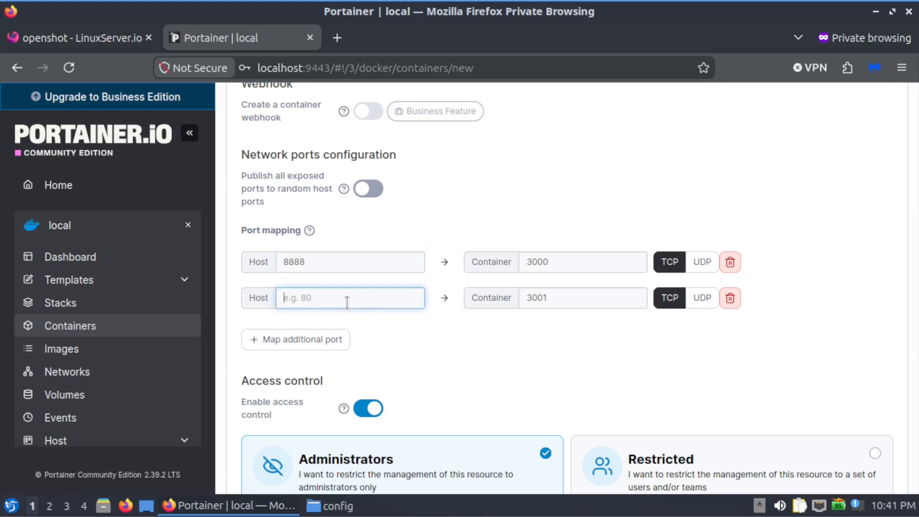
{"action": "type", "text": "8889"}
Review the container settings against the docker-compose example and deploy the container.
{"action": "left_click", "coordinate": [109, 48]}
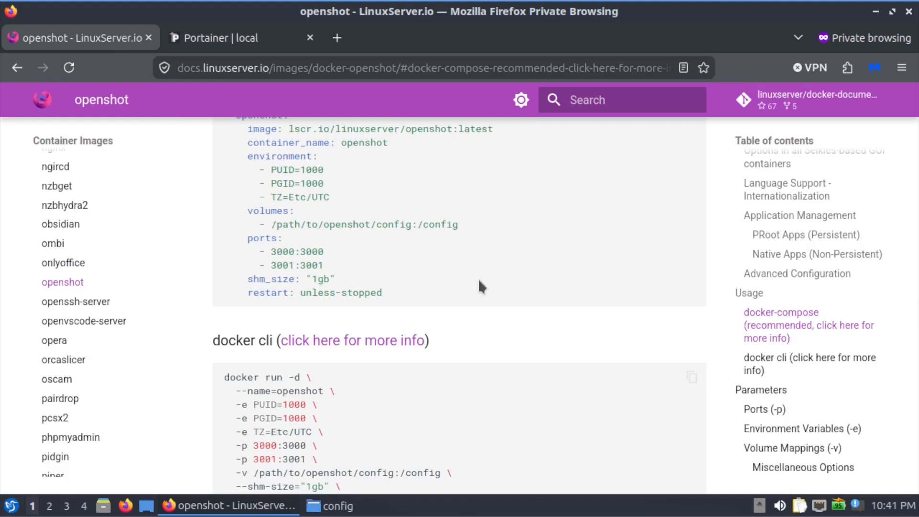
{"action": "left_click", "coordinate": [206, 37]}
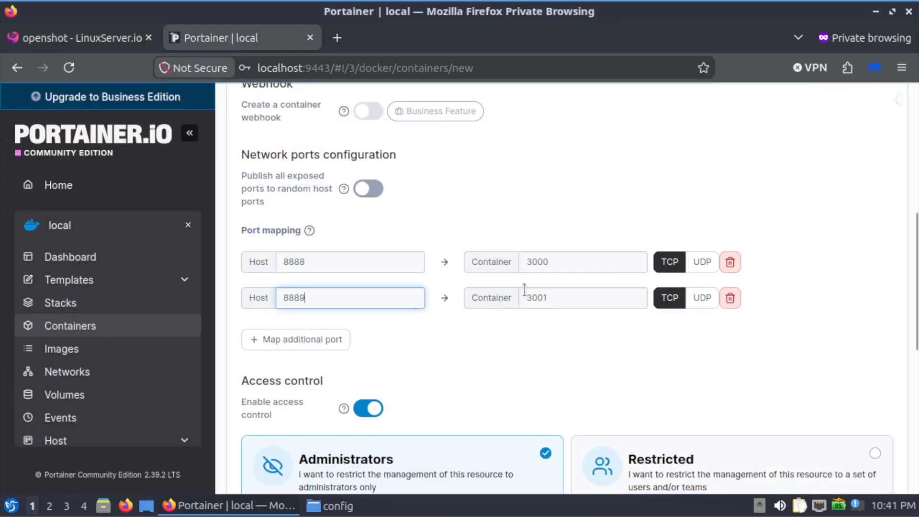
{"action": "scroll", "coordinate": [526, 316], "scroll_direction": "down", "scroll_amount": 8}
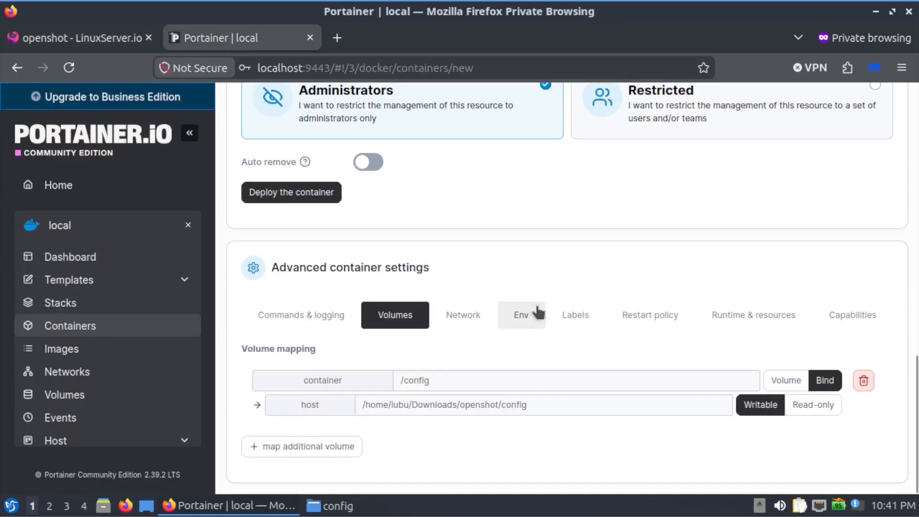
{"action": "scroll", "coordinate": [529, 306], "scroll_direction": "up", "scroll_amount": 6}
{"action": "scroll", "coordinate": [478, 315], "scroll_direction": "down", "scroll_amount": 4}
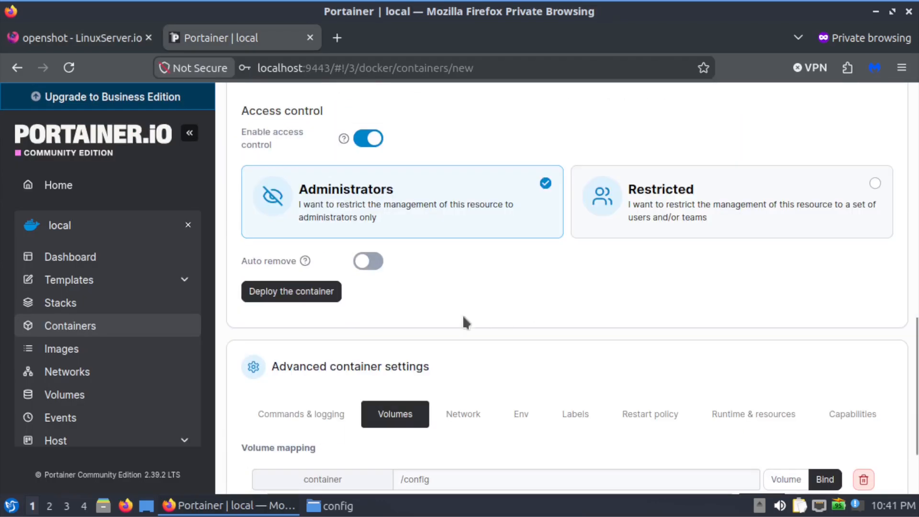
{"action": "left_click", "coordinate": [306, 290]}
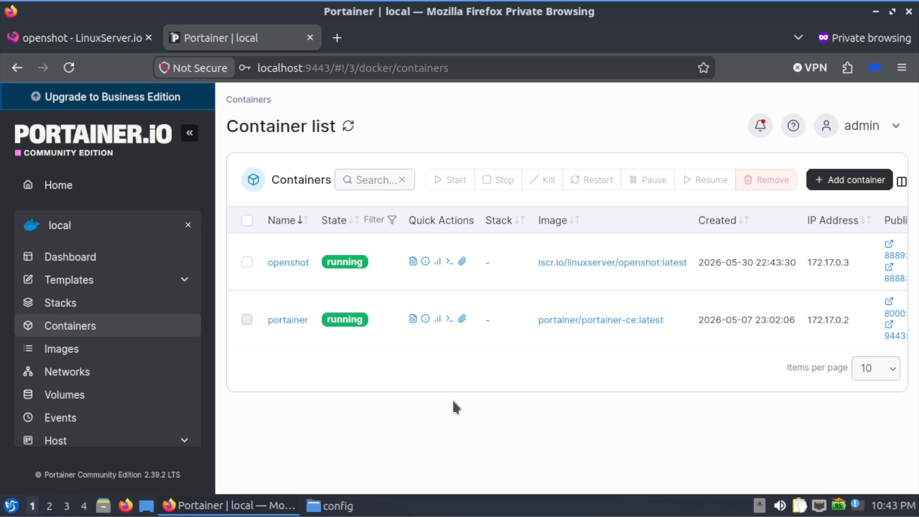
Open the openshot container's logs and look through the startup output.
{"action": "left_click", "coordinate": [413, 262]}
{"action": "scroll", "coordinate": [445, 363], "scroll_direction": "down", "scroll_amount": 4}
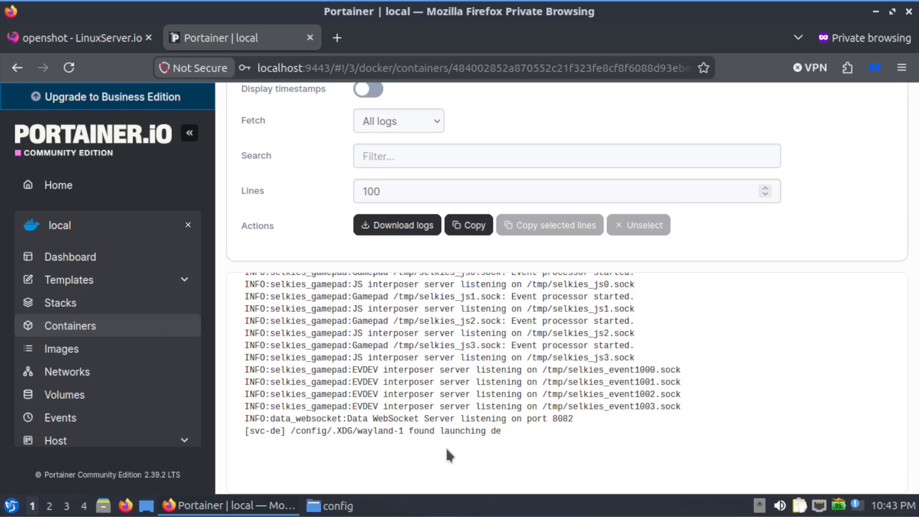
{"action": "scroll", "coordinate": [446, 447], "scroll_direction": "up", "scroll_amount": 5}
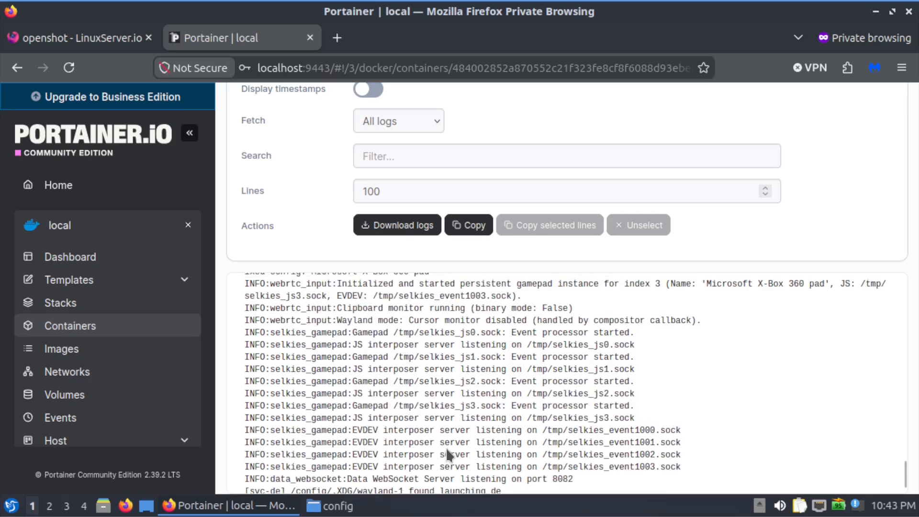
{"action": "scroll", "coordinate": [447, 454], "scroll_direction": "up", "scroll_amount": 2}
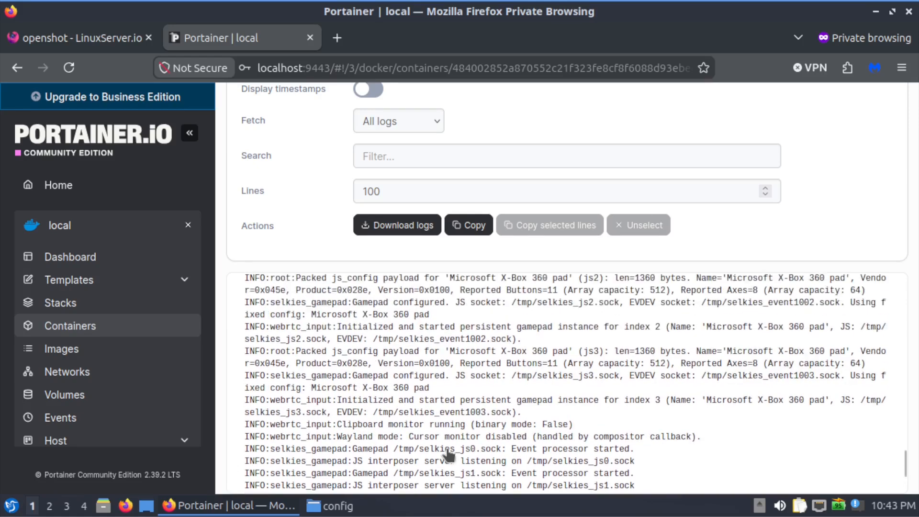
Return to the container list and check the published ports of the openshot container.
{"action": "scroll", "coordinate": [294, 205], "scroll_direction": "up", "scroll_amount": 4}
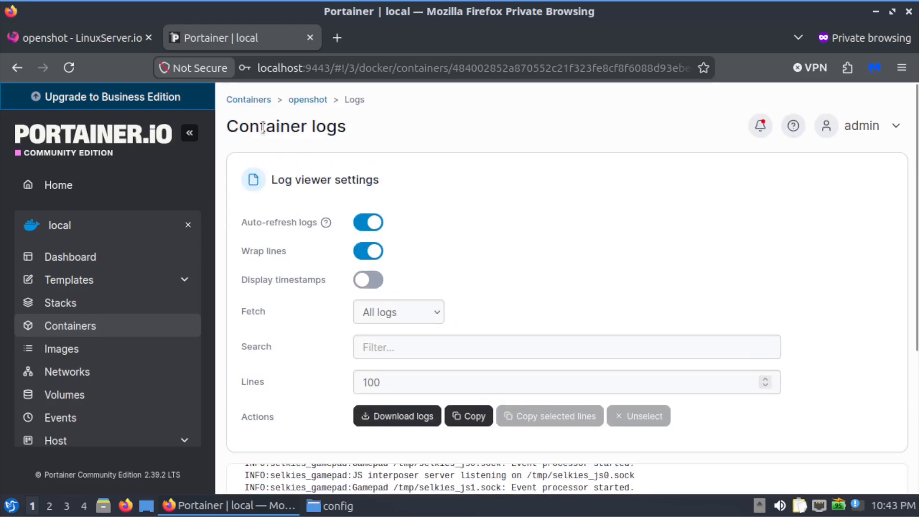
{"action": "left_click", "coordinate": [248, 100]}
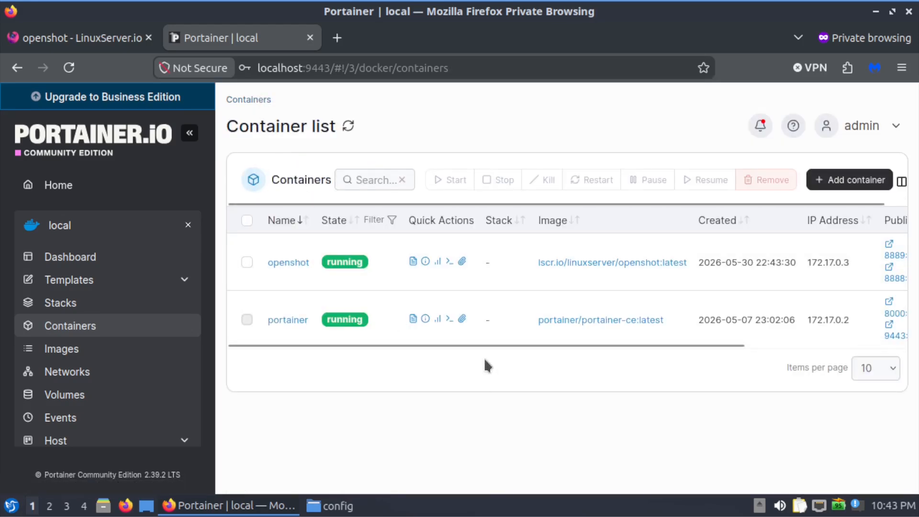
{"action": "left_click_drag", "start_coordinate": [485, 346], "coordinate": [609, 345]}
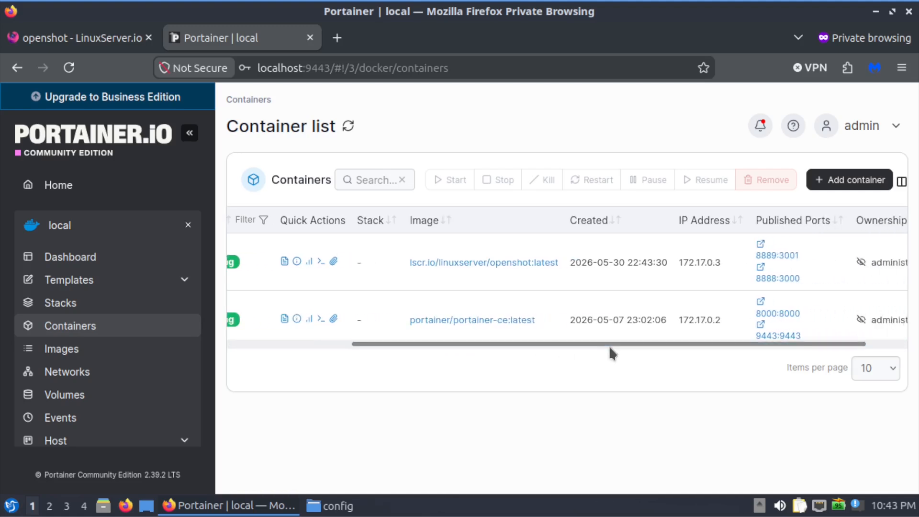
Open localhost:8889 in a new browser tab.
{"action": "left_click", "coordinate": [337, 38]}
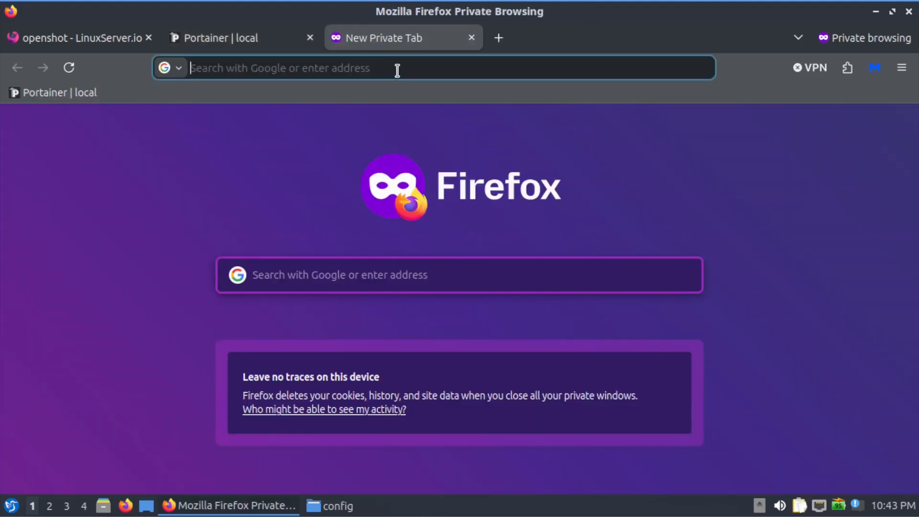
{"action": "type", "text": "local"}
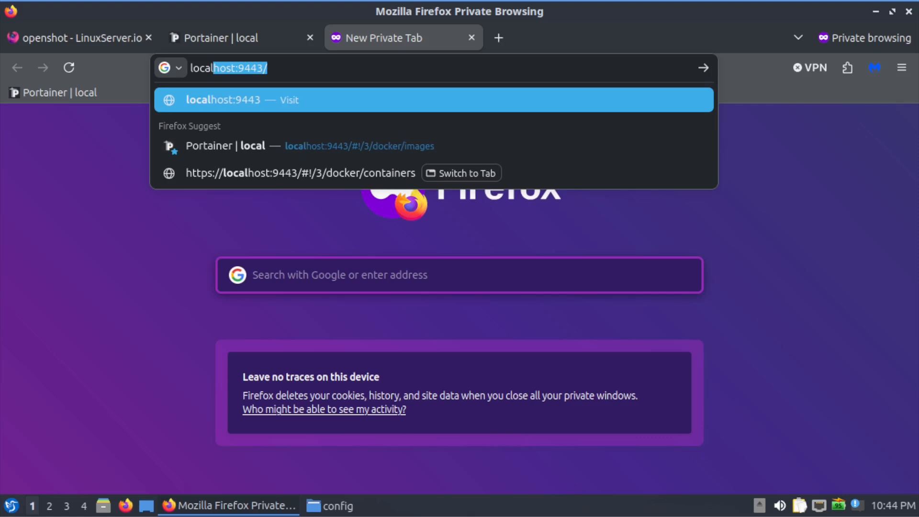
{"action": "type", "text": "host"}
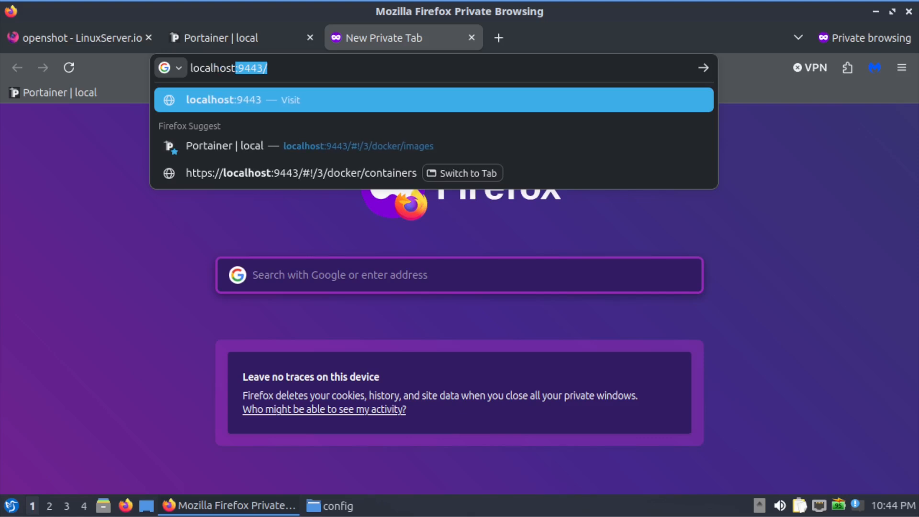
{"action": "type", "text": ":"}
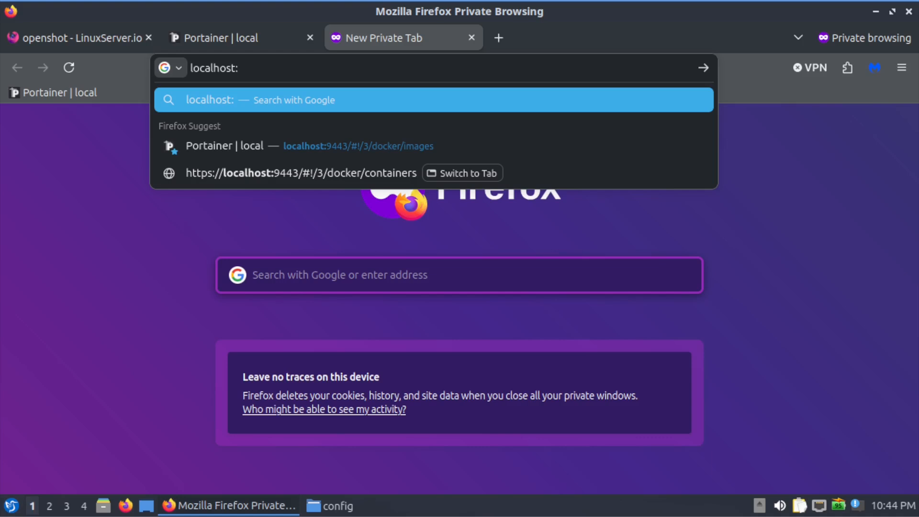
{"action": "type", "text": "8889"}
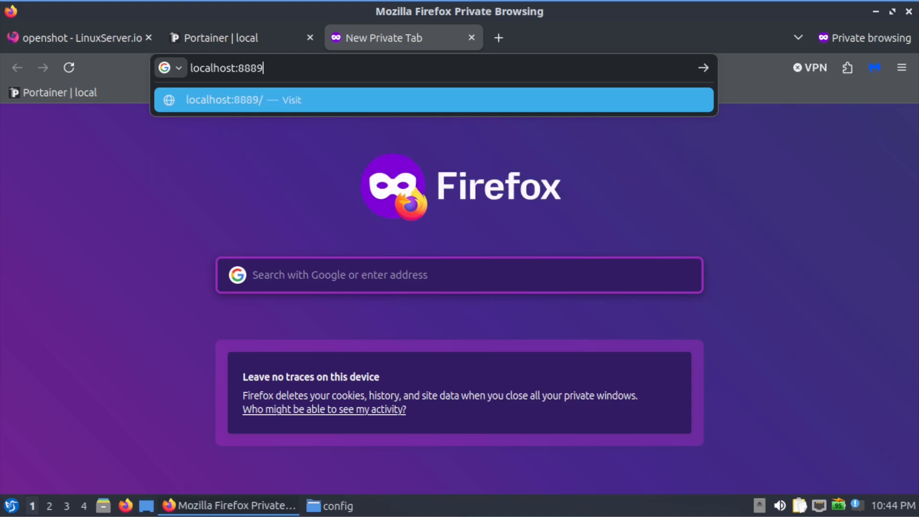
{"action": "key", "text": "Return"}
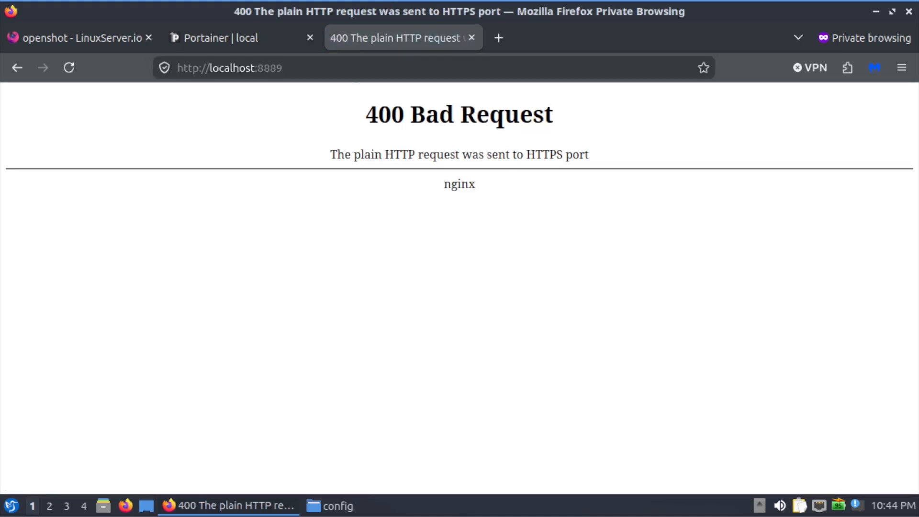
{"action": "left_click", "coordinate": [200, 67]}
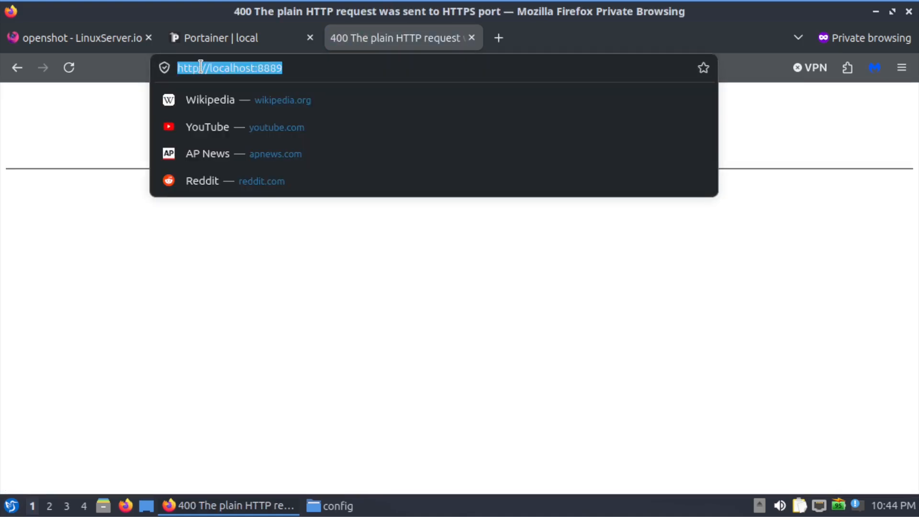
{"action": "left_click", "coordinate": [201, 68]}
{"action": "key", "text": "BackSpace"}
{"action": "type", "text": "s"}
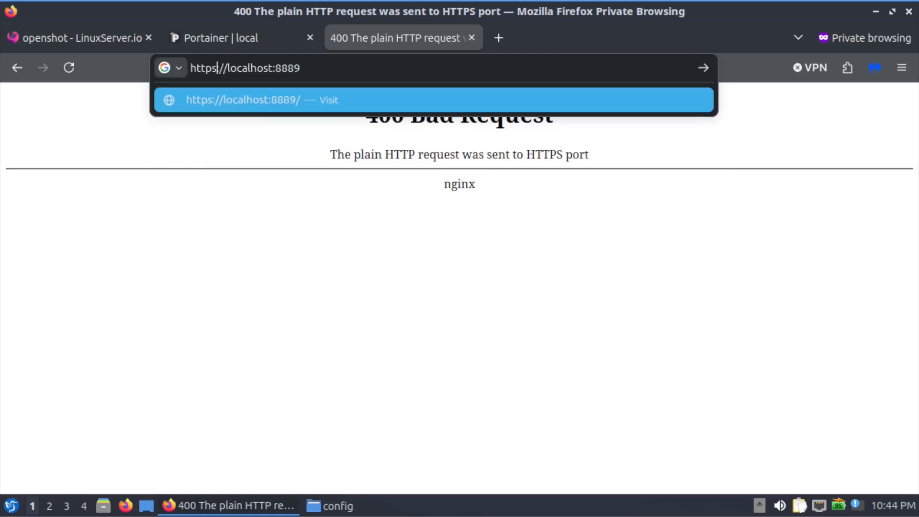
{"action": "key", "text": "Return"}
{"action": "left_click", "coordinate": [498, 287]}
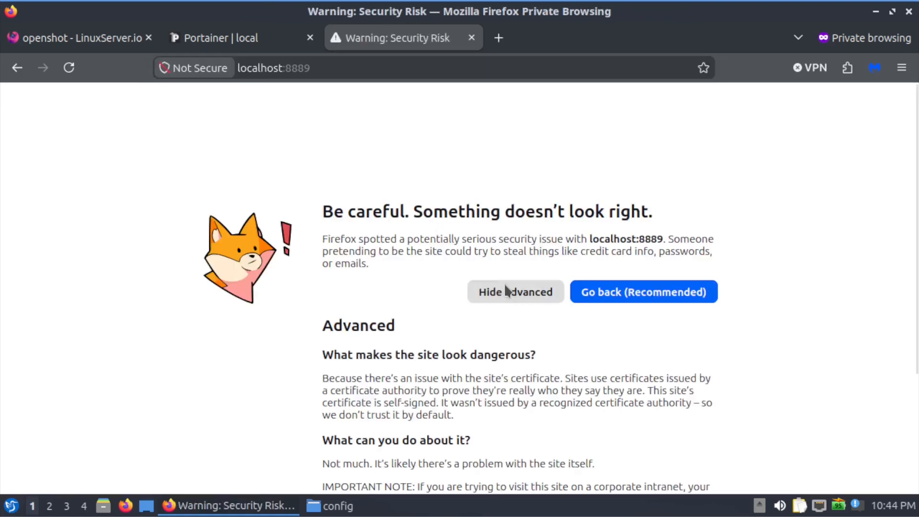
{"action": "scroll", "coordinate": [475, 421], "scroll_direction": "down", "scroll_amount": 3}
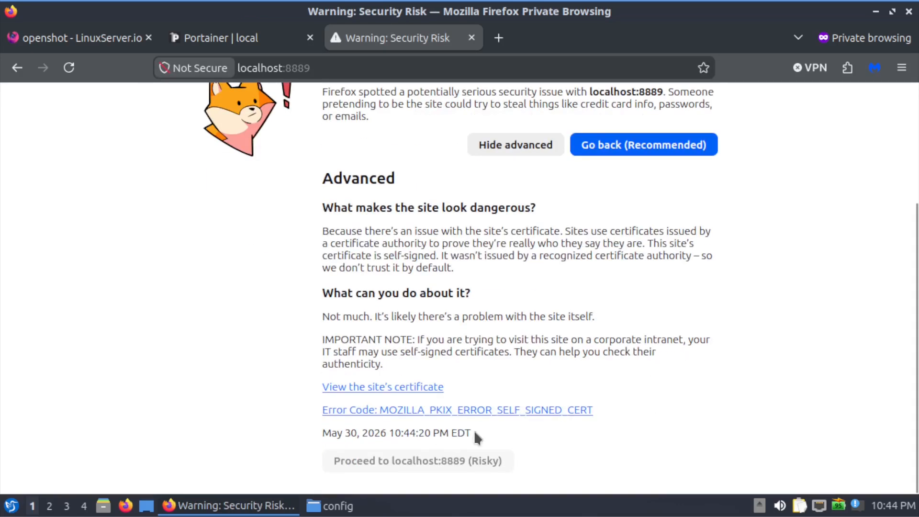
{"action": "left_click", "coordinate": [390, 462]}
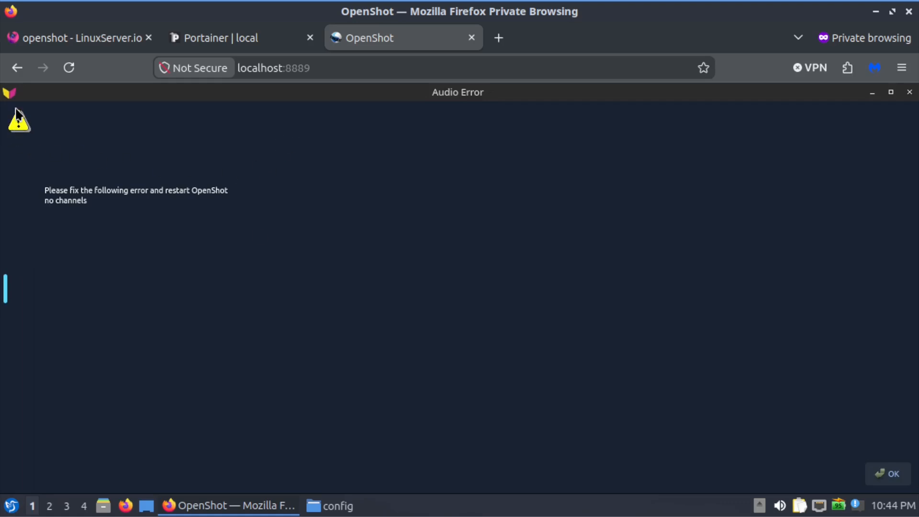
Open the Selkies audio settings and allow localhost:8889 to use the built-in microphone.
{"action": "left_click", "coordinate": [9, 93]}
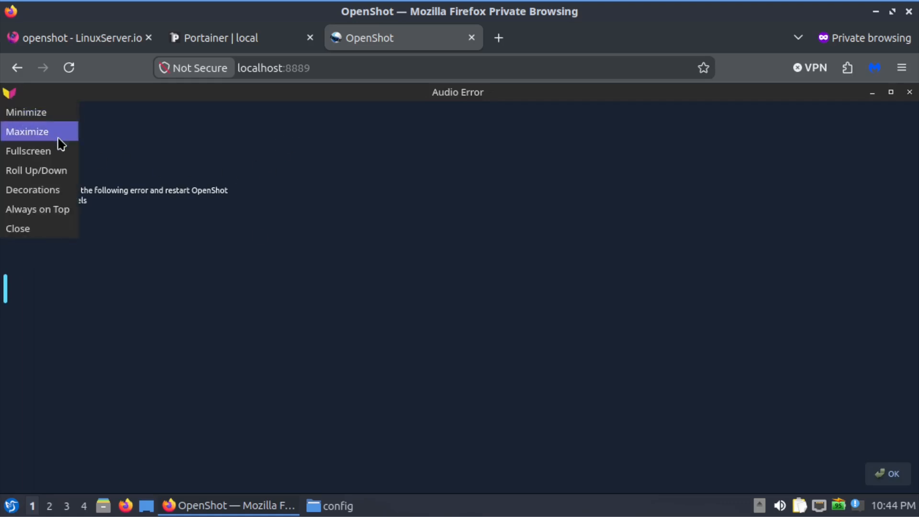
{"action": "left_click", "coordinate": [232, 209]}
{"action": "left_click", "coordinate": [5, 291]}
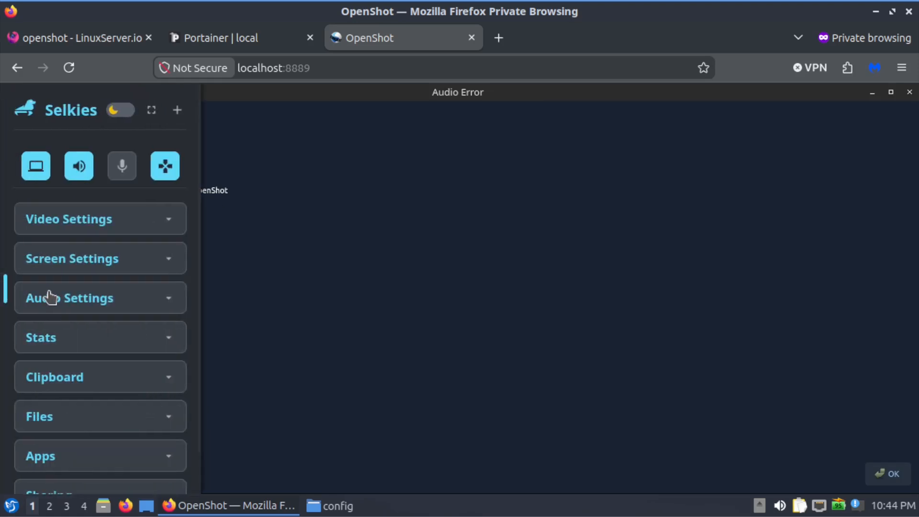
{"action": "left_click", "coordinate": [133, 304]}
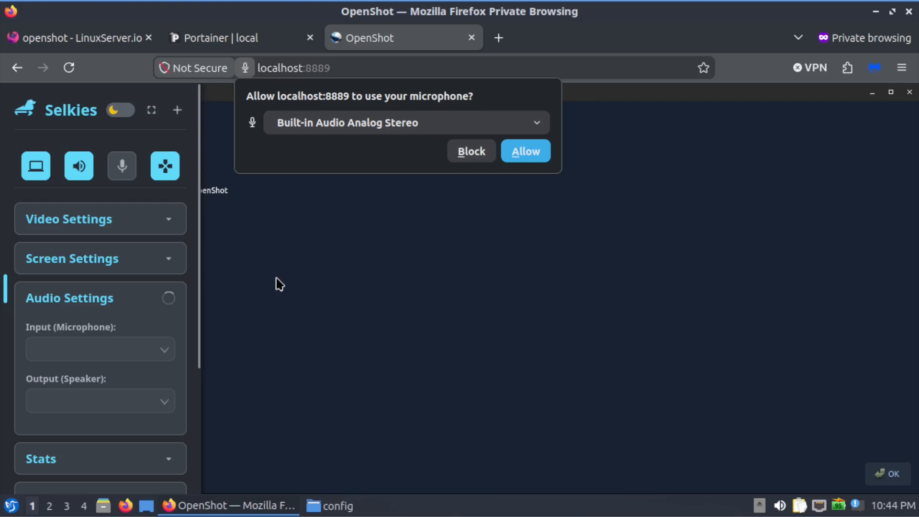
{"action": "left_click", "coordinate": [514, 154]}
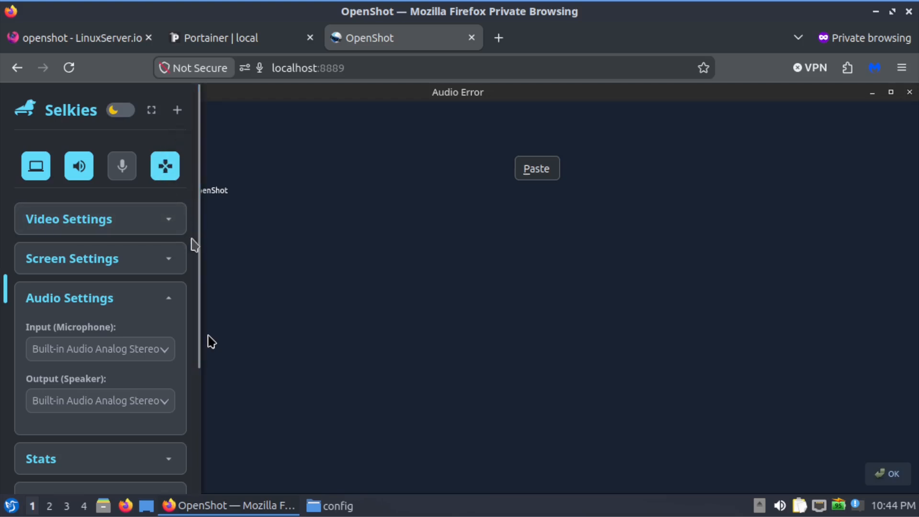
Look over the remaining Selkies settings sections and dismiss the OpenShot Audio Error dialog.
{"action": "left_click", "coordinate": [198, 338]}
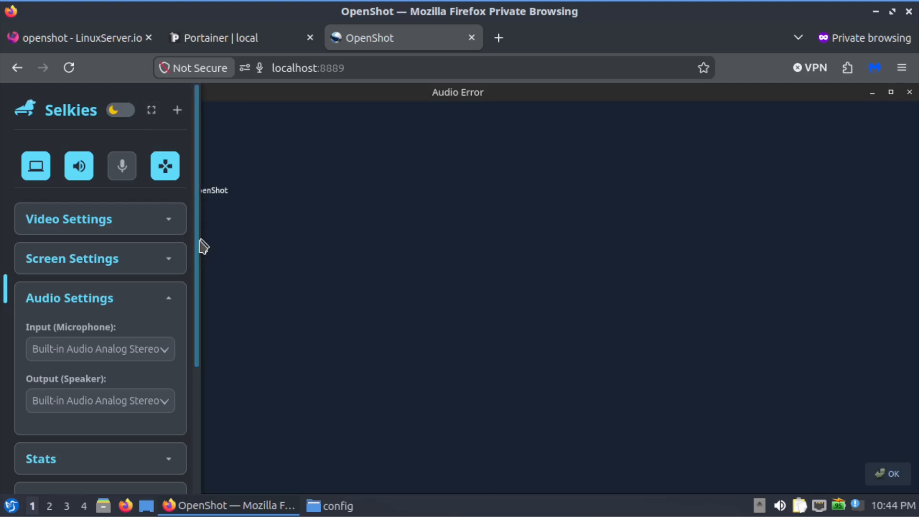
{"action": "scroll", "coordinate": [201, 382], "scroll_direction": "down", "scroll_amount": 3}
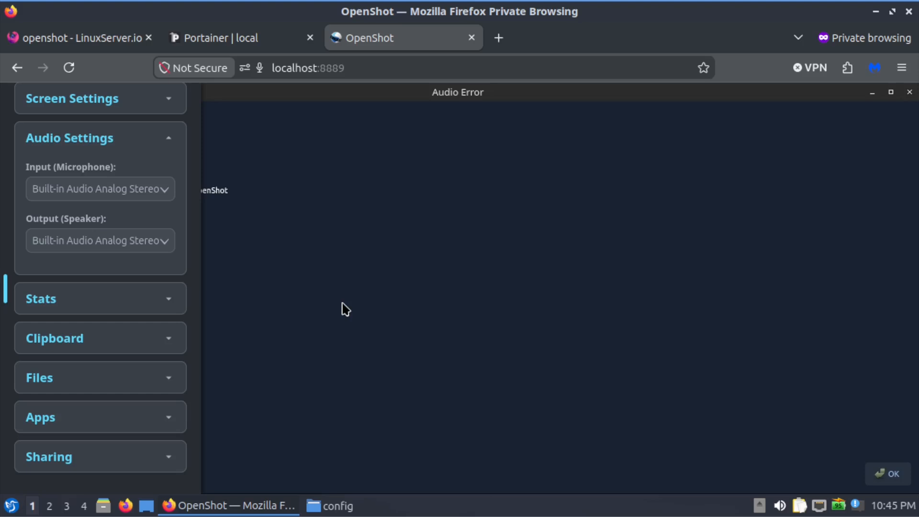
{"action": "key", "text": "Return"}
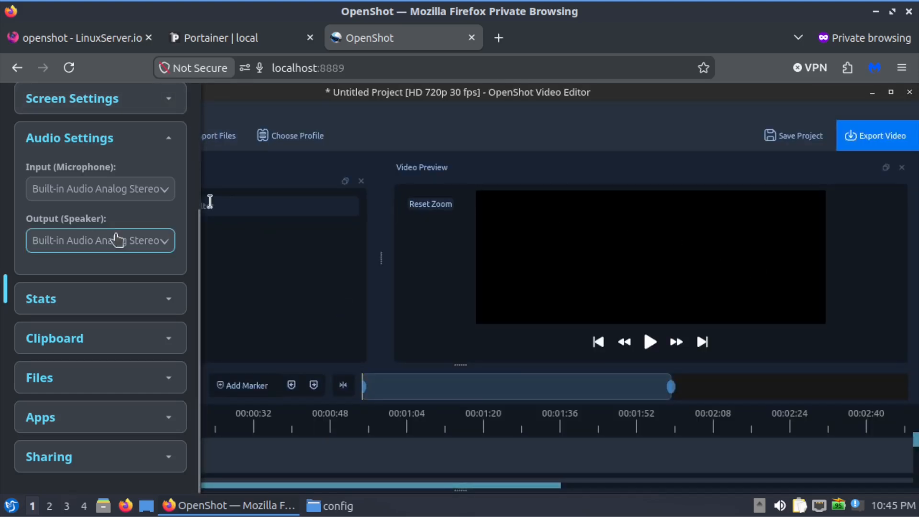
Collapse the audio settings, look over the Selkies sections and reload the OpenShot page.
{"action": "scroll", "coordinate": [116, 238], "scroll_direction": "up", "scroll_amount": 4}
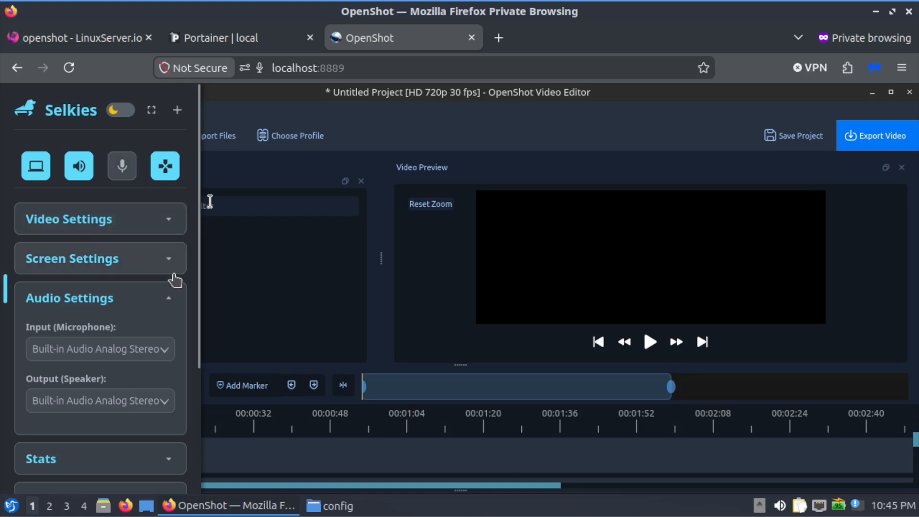
{"action": "left_click", "coordinate": [171, 295]}
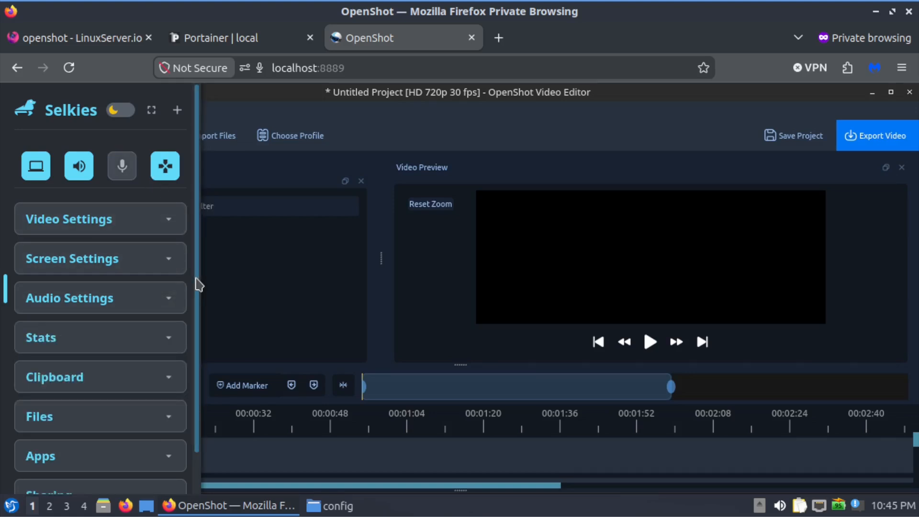
{"action": "scroll", "coordinate": [198, 285], "scroll_direction": "down", "scroll_amount": 1}
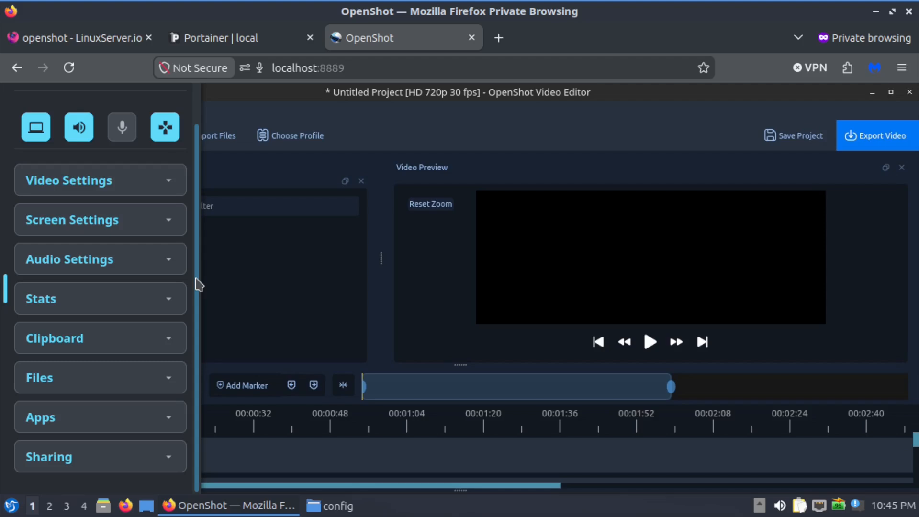
{"action": "scroll", "coordinate": [198, 285], "scroll_direction": "up", "scroll_amount": 1}
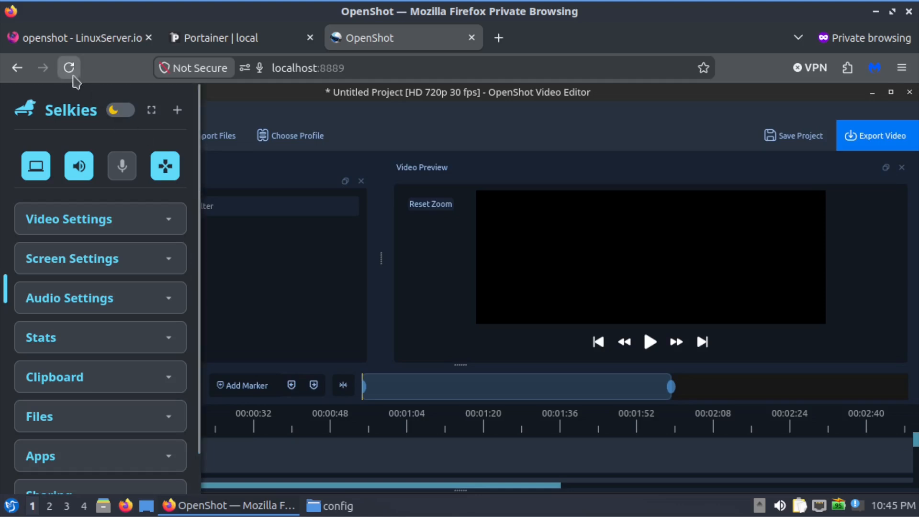
{"action": "left_click", "coordinate": [69, 68]}
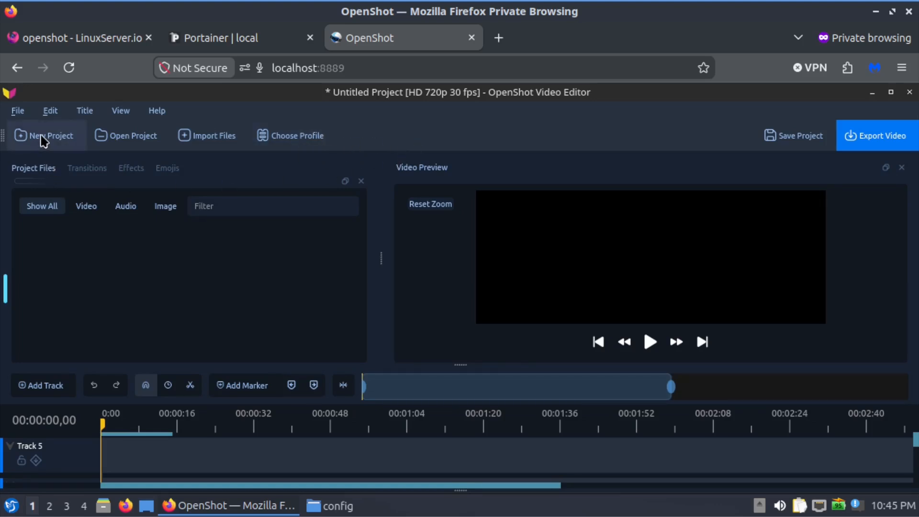
Start a new OpenShot project and open its Export Video dialog.
{"action": "left_click", "coordinate": [44, 139]}
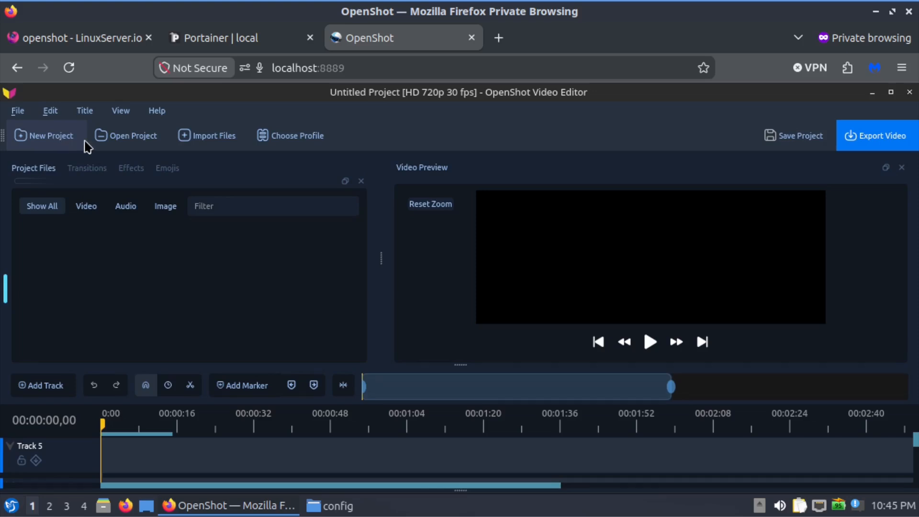
{"action": "left_click", "coordinate": [17, 110]}
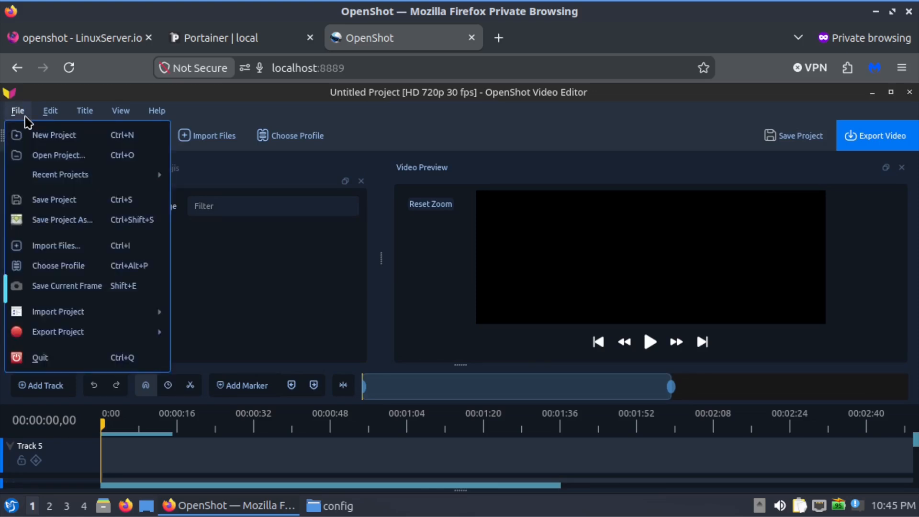
{"action": "mouse_move", "coordinate": [76, 175]}
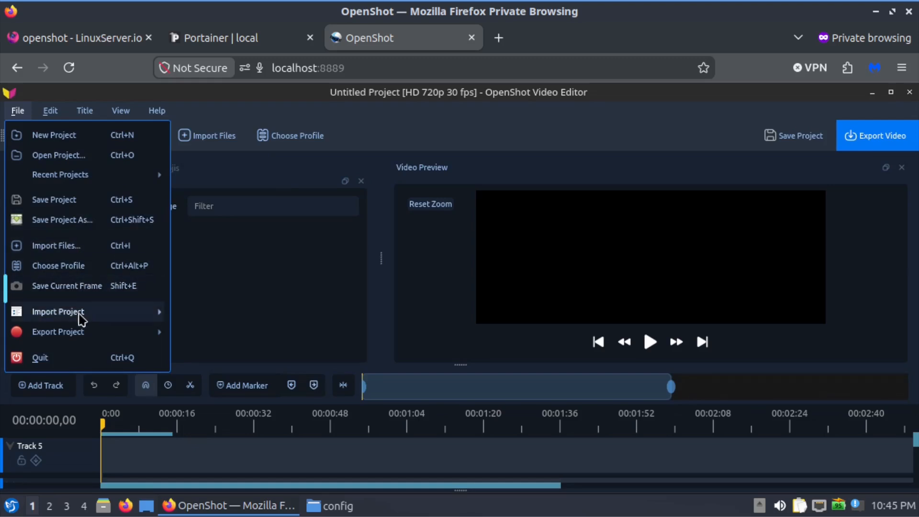
{"action": "mouse_move", "coordinate": [74, 337]}
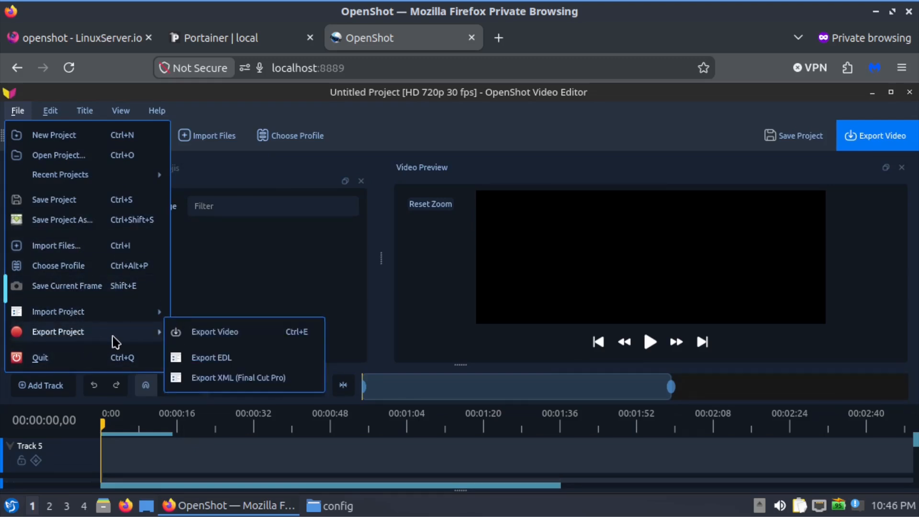
{"action": "left_click", "coordinate": [197, 341]}
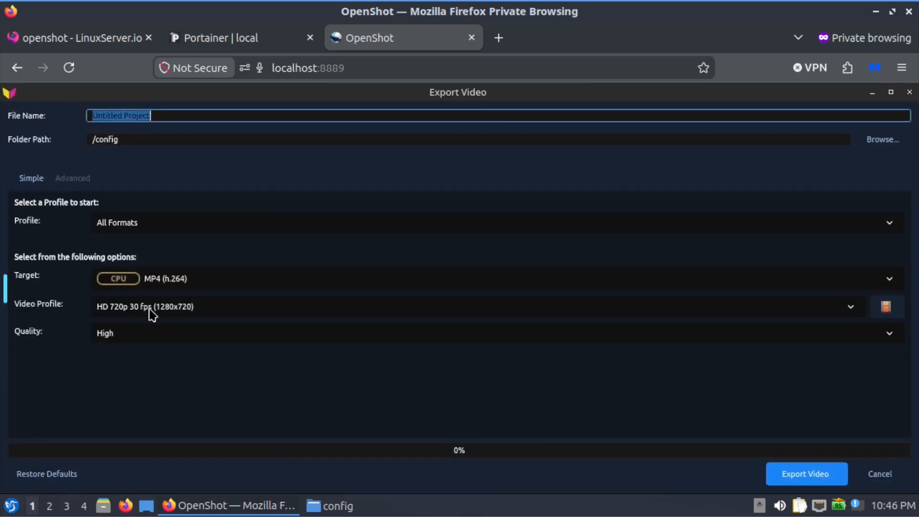
Look through the available target formats for the video export.
{"action": "left_click", "coordinate": [887, 282]}
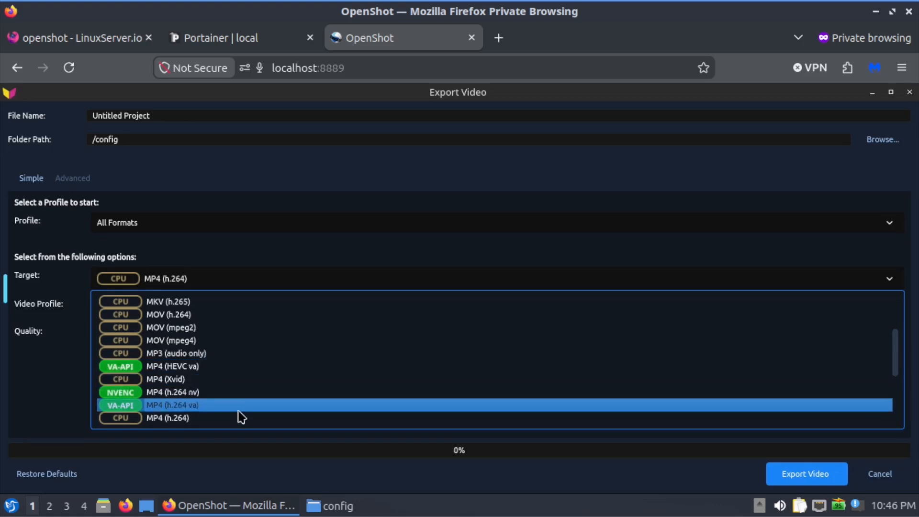
{"action": "scroll", "coordinate": [244, 423], "scroll_direction": "down", "scroll_amount": 3}
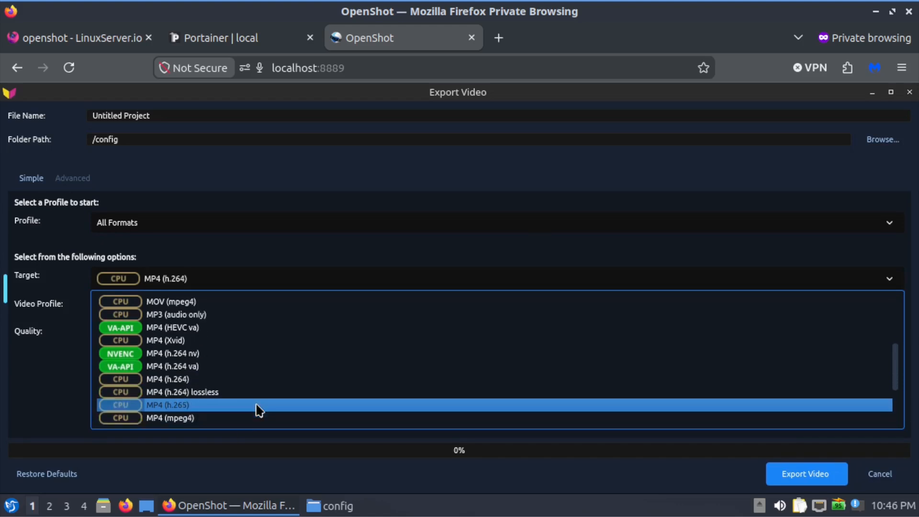
{"action": "scroll", "coordinate": [258, 410], "scroll_direction": "down", "scroll_amount": 5}
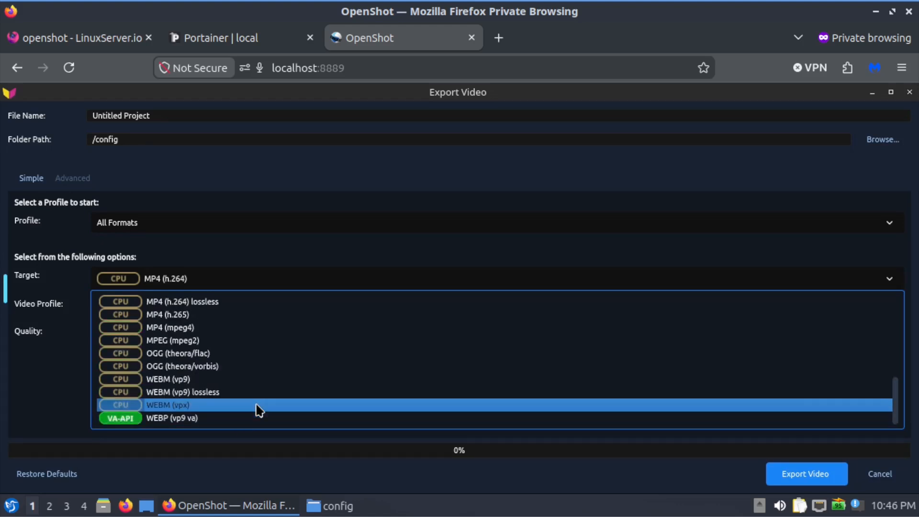
{"action": "scroll", "coordinate": [256, 410], "scroll_direction": "up", "scroll_amount": 5}
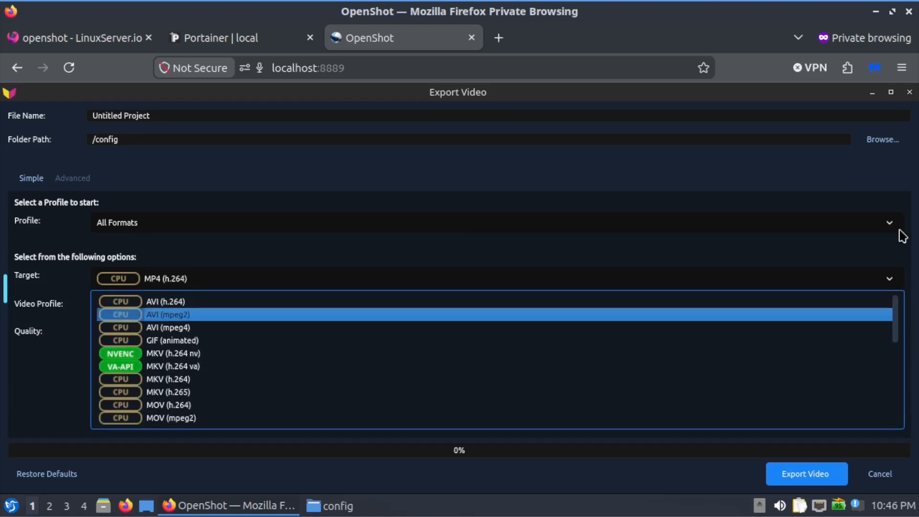
Try the Web export profile with the YouTube HD target, and cancel the video export.
{"action": "left_click", "coordinate": [890, 283]}
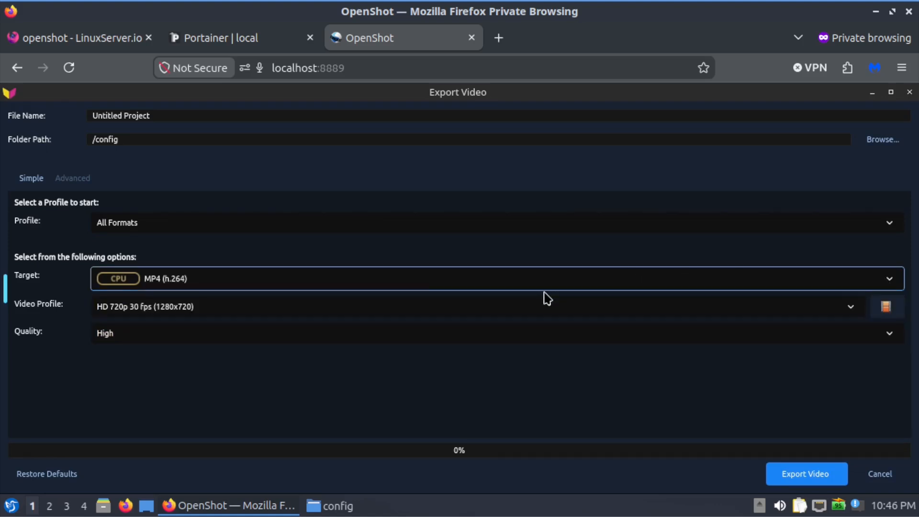
{"action": "left_click", "coordinate": [891, 224]}
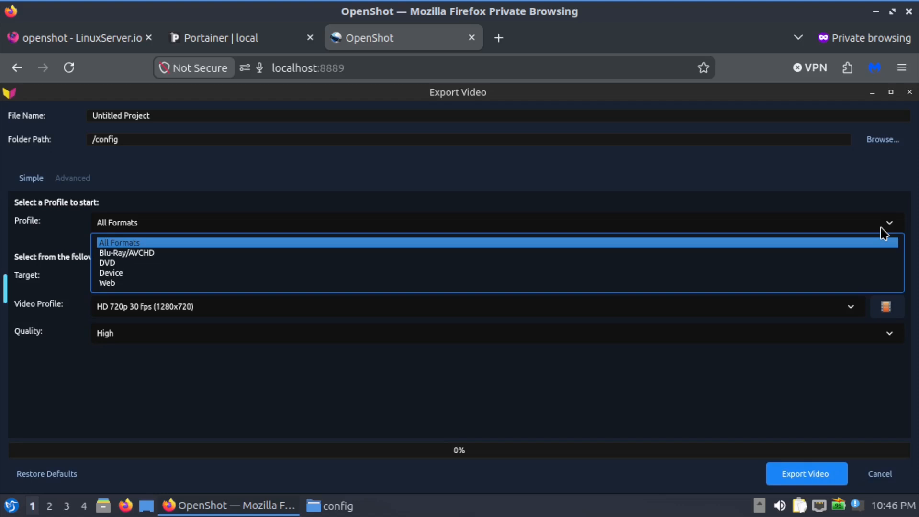
{"action": "left_click", "coordinate": [550, 284]}
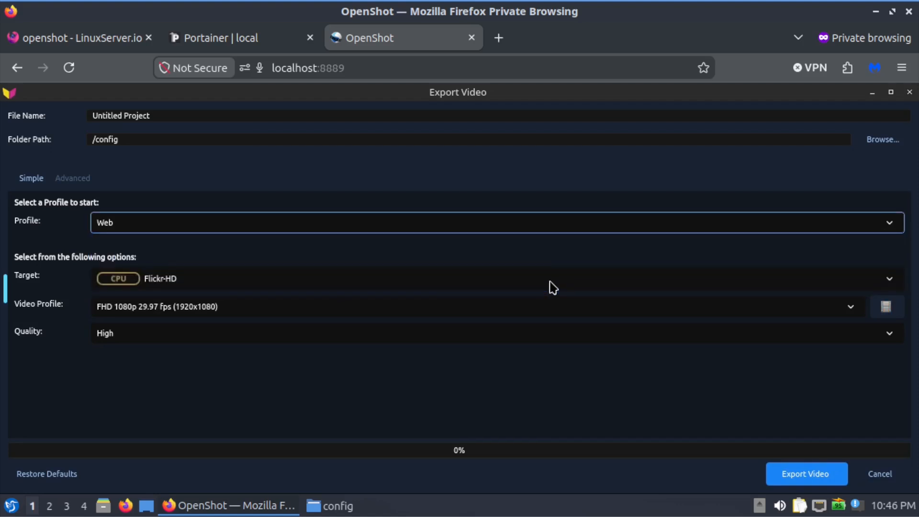
{"action": "left_click", "coordinate": [890, 281]}
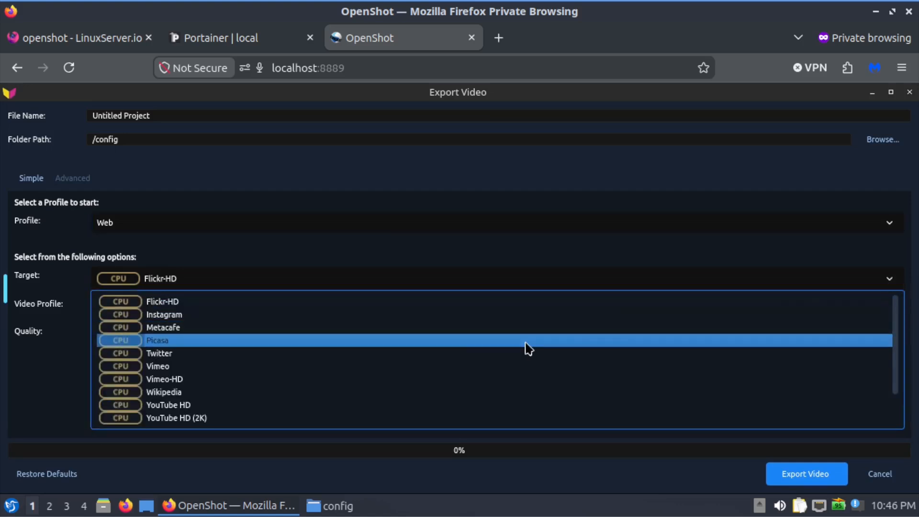
{"action": "left_click", "coordinate": [279, 410]}
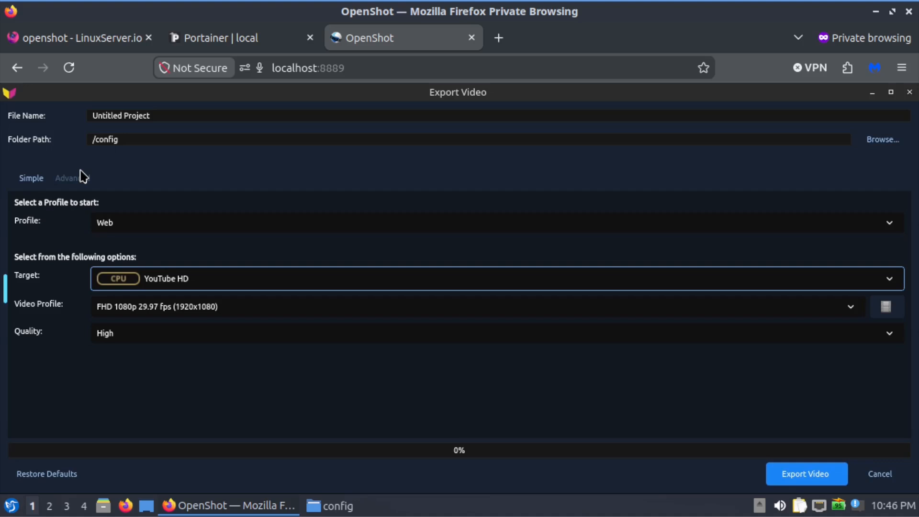
{"action": "left_click", "coordinate": [864, 482]}
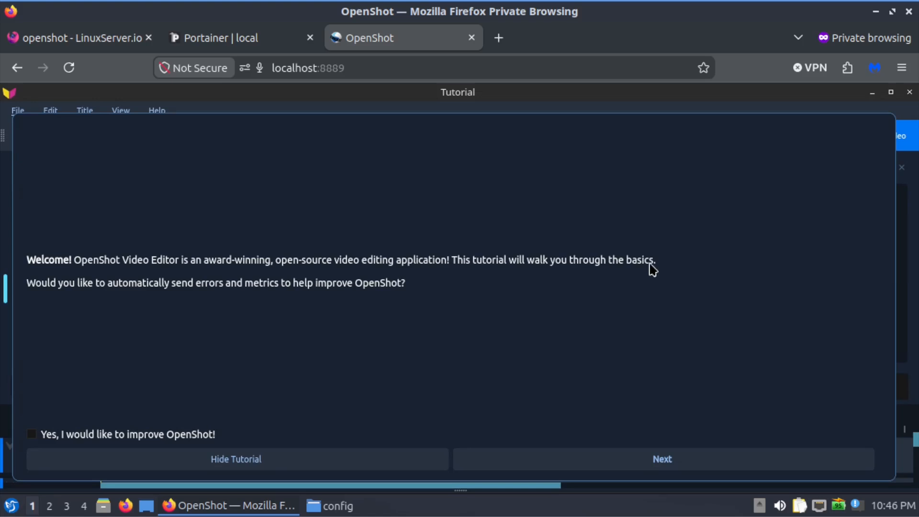
Hide the welcome tutorial and start a new project without saving the current changes.
{"action": "left_click", "coordinate": [330, 464]}
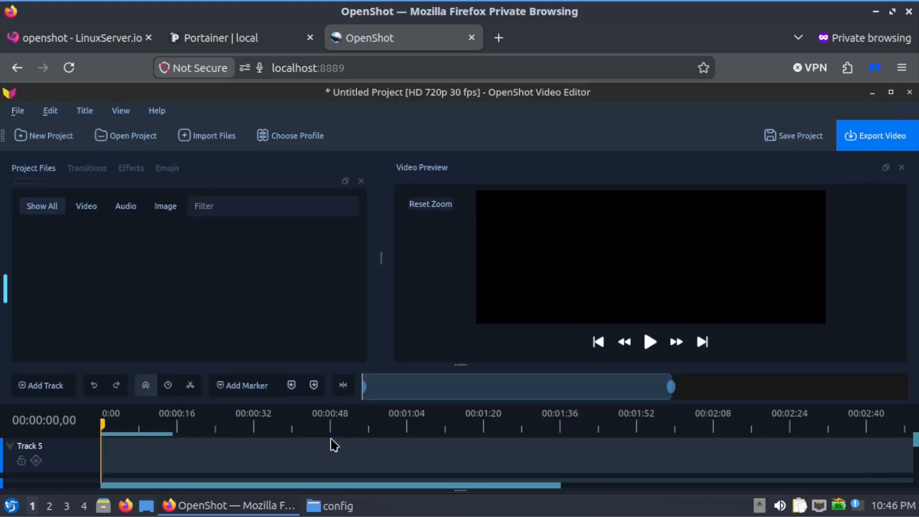
{"action": "left_click", "coordinate": [18, 112]}
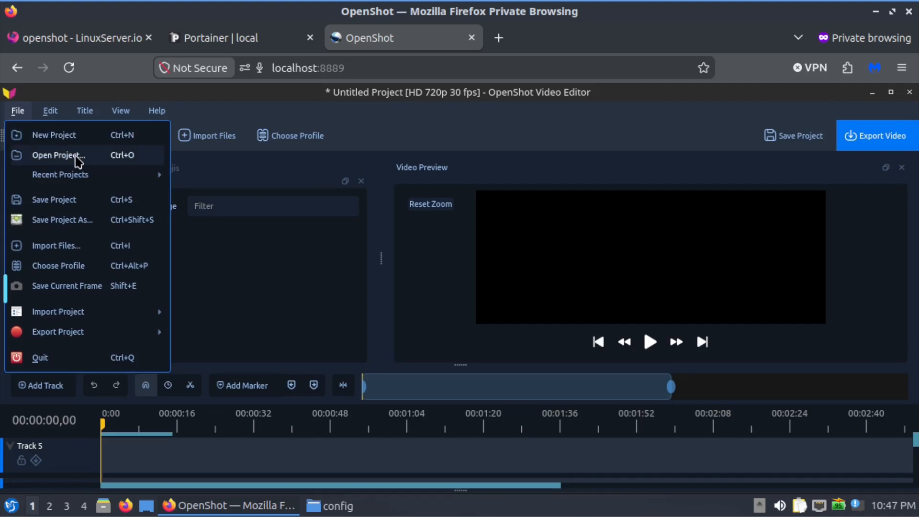
{"action": "mouse_move", "coordinate": [109, 325]}
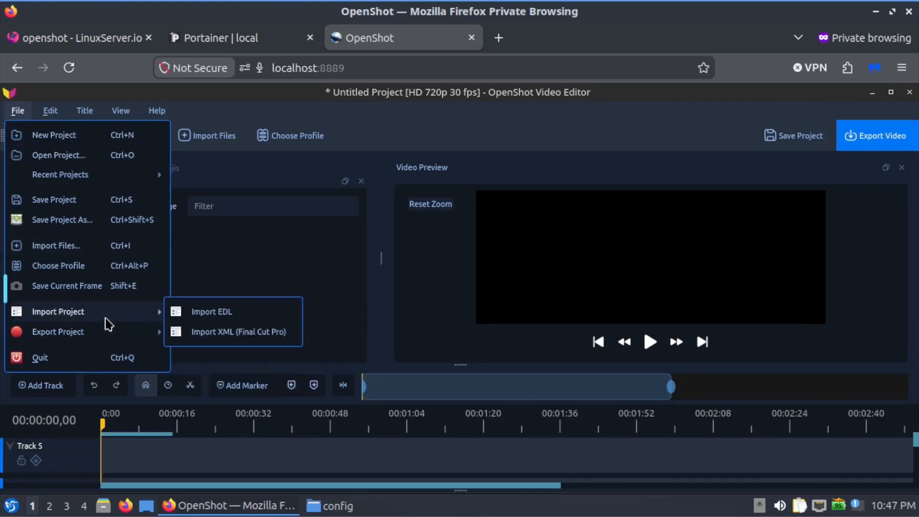
{"action": "left_click", "coordinate": [54, 138]}
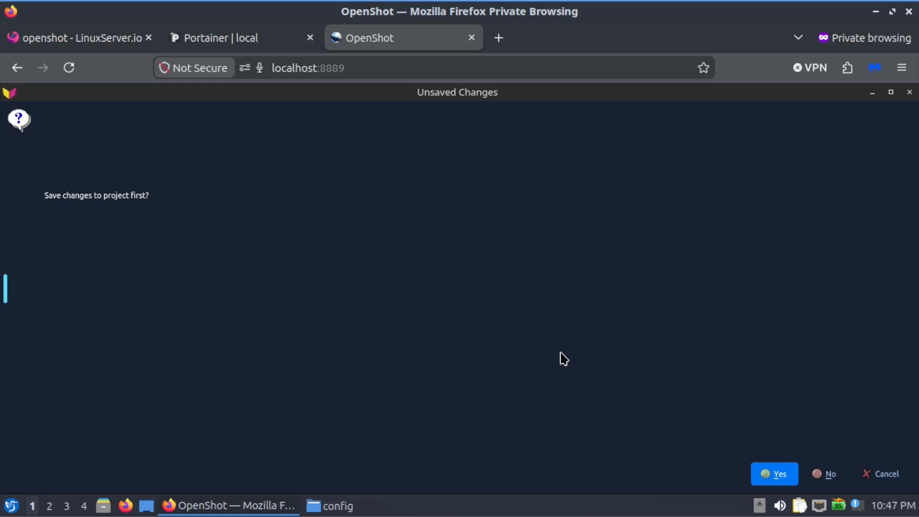
{"action": "left_click", "coordinate": [833, 478]}
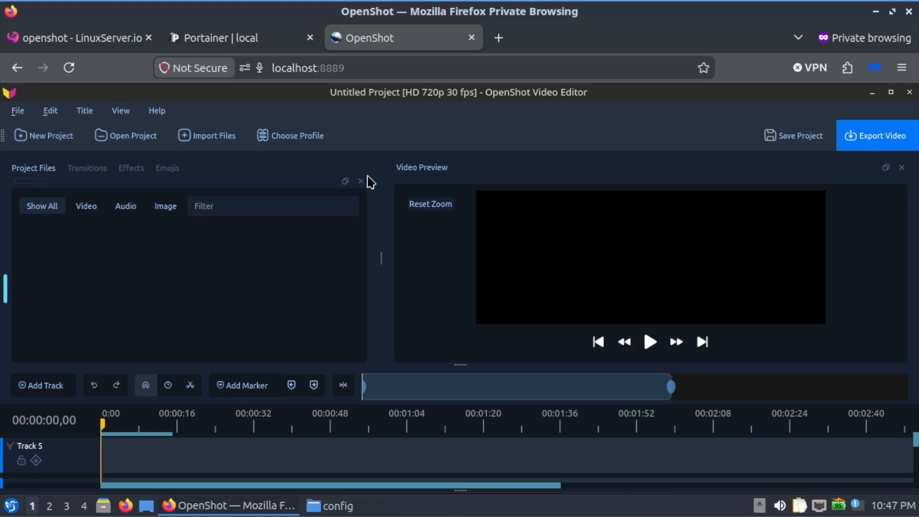
Examine the save location and available file types for saving the project under a new name, and cancel without saving.
{"action": "left_click", "coordinate": [19, 112]}
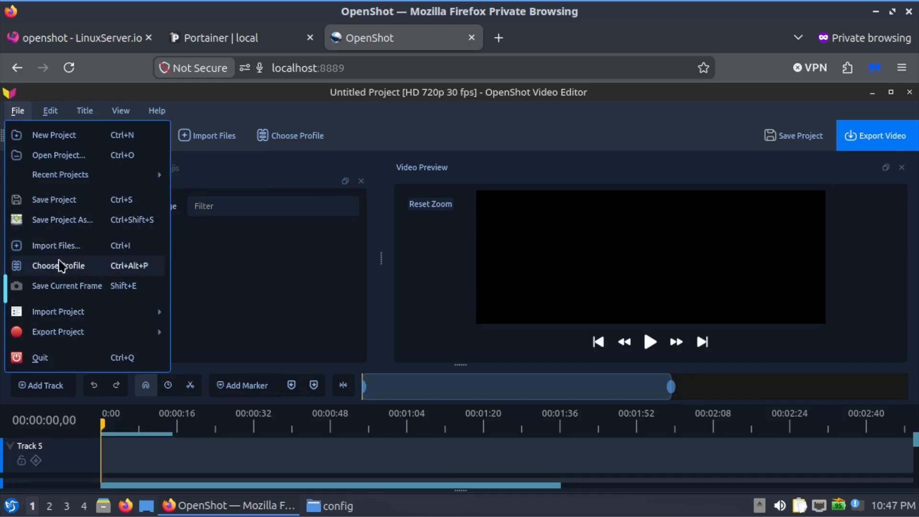
{"action": "left_click", "coordinate": [57, 220]}
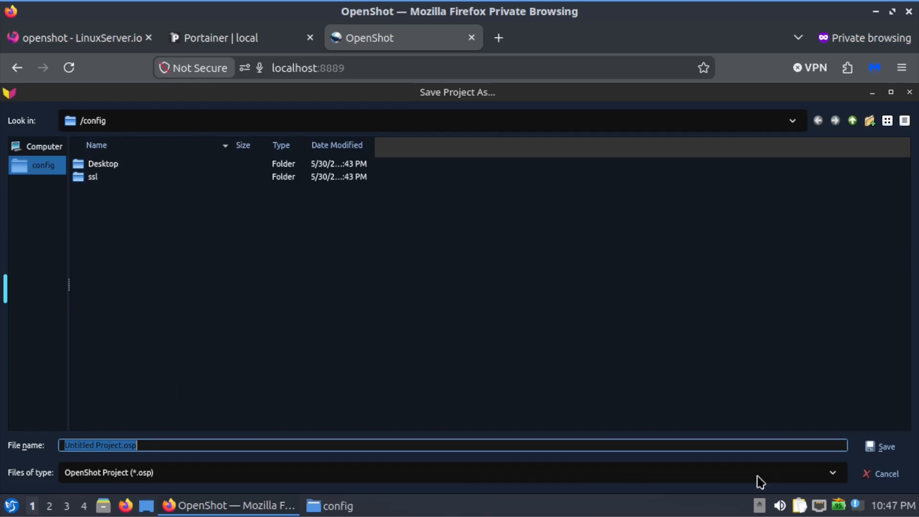
{"action": "left_click", "coordinate": [824, 479]}
{"action": "left_click", "coordinate": [824, 479]}
{"action": "left_click", "coordinate": [824, 478]}
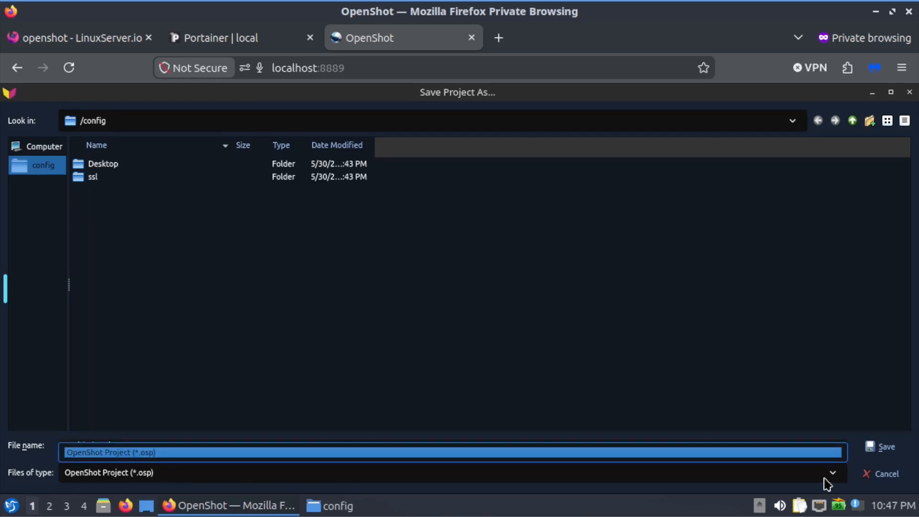
{"action": "left_click", "coordinate": [824, 478]}
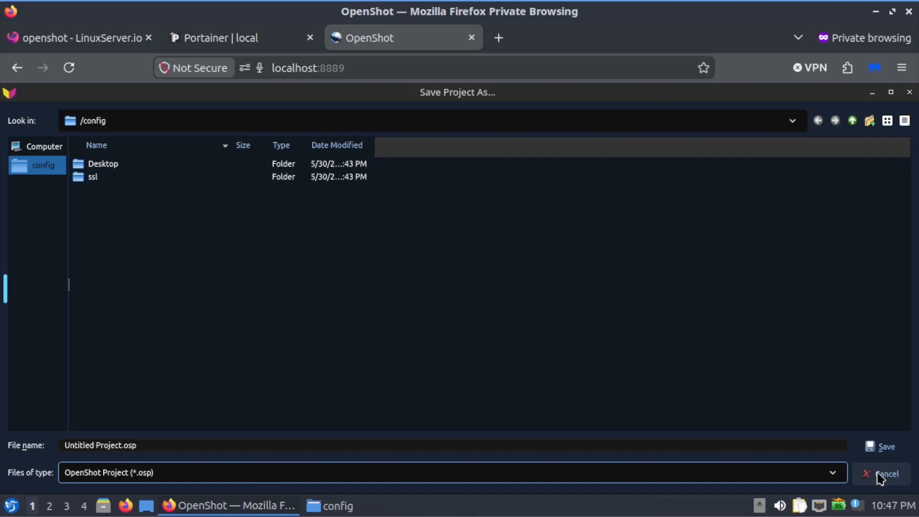
{"action": "left_click", "coordinate": [880, 476]}
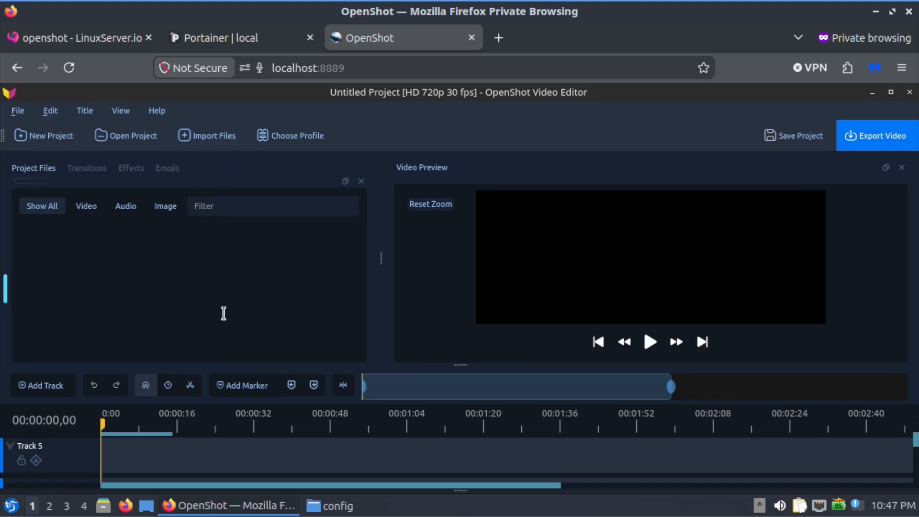
Look over the timeline tracks from Track 5 down to Track 1 and return to the uppermost track.
{"action": "scroll", "coordinate": [83, 423], "scroll_direction": "down", "scroll_amount": 1}
{"action": "scroll", "coordinate": [84, 437], "scroll_direction": "down", "scroll_amount": 4}
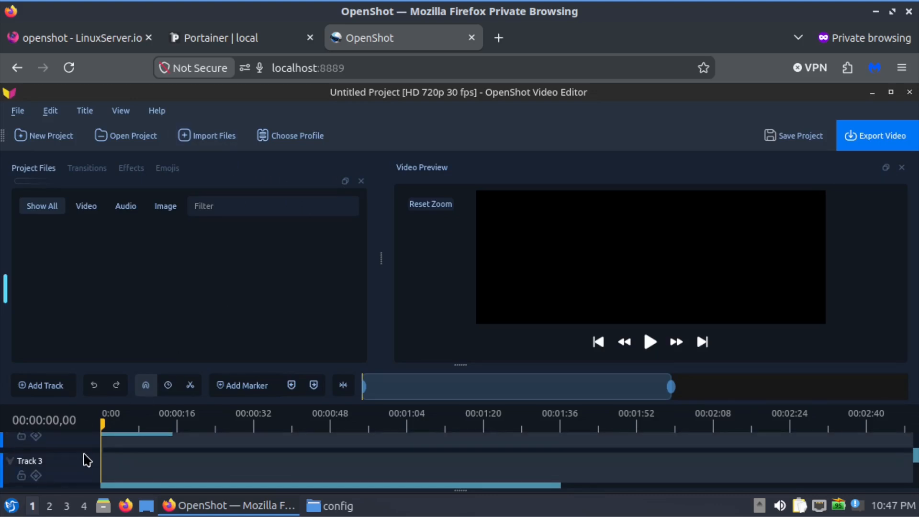
{"action": "scroll", "coordinate": [86, 459], "scroll_direction": "down", "scroll_amount": 3}
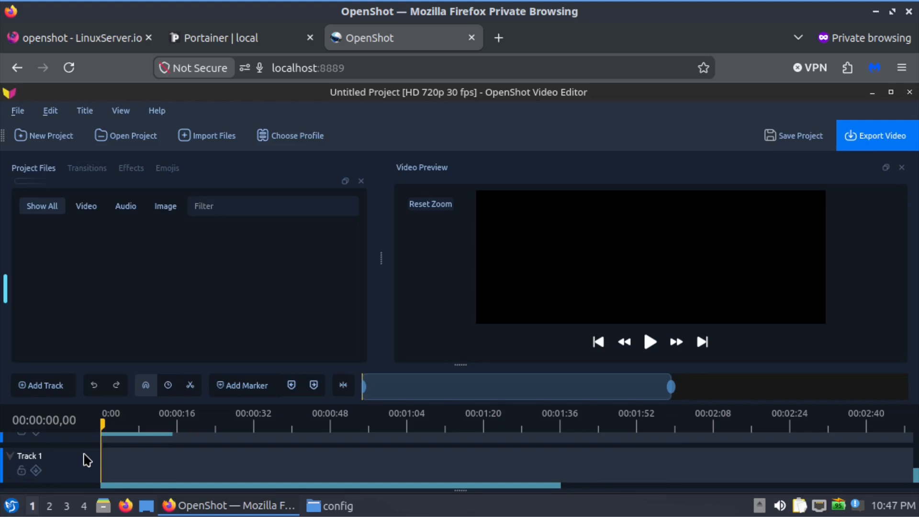
{"action": "scroll", "coordinate": [87, 460], "scroll_direction": "up", "scroll_amount": 4}
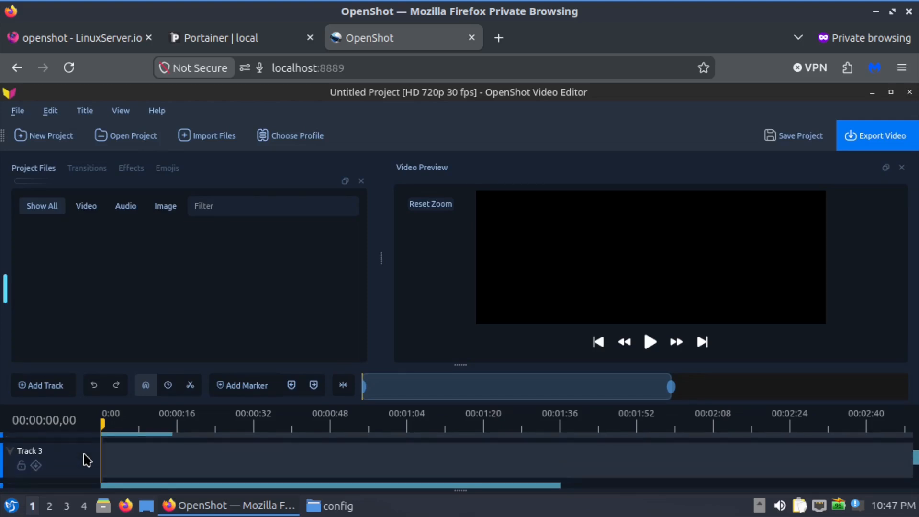
{"action": "scroll", "coordinate": [86, 460], "scroll_direction": "up", "scroll_amount": 1}
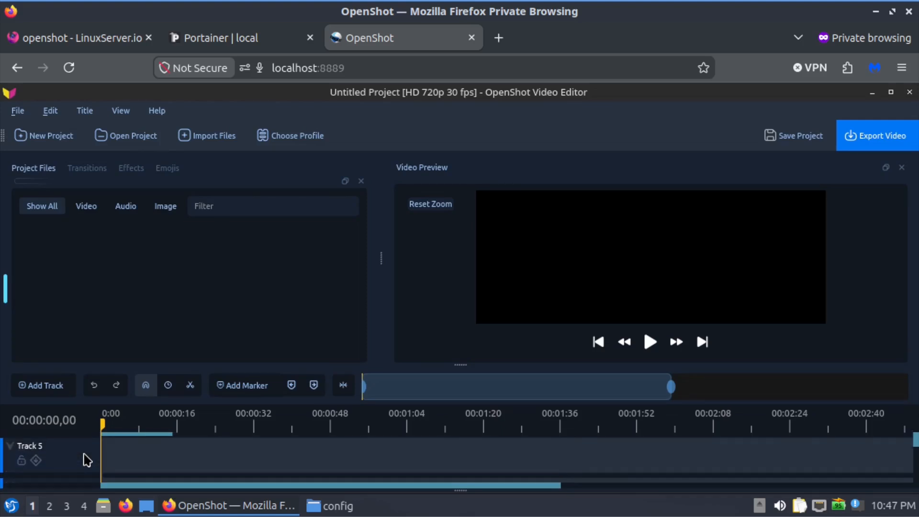